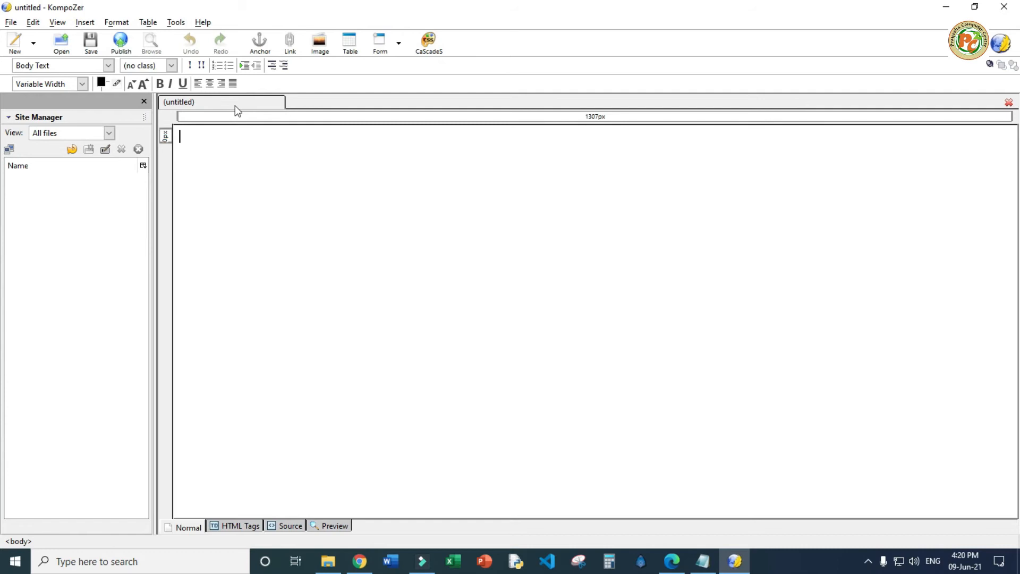
Scroll through the textbook PDF, then return to the blank untitled KompoZer page
scroll(486, 282, down, 3)
scroll(489, 287, down, 3)
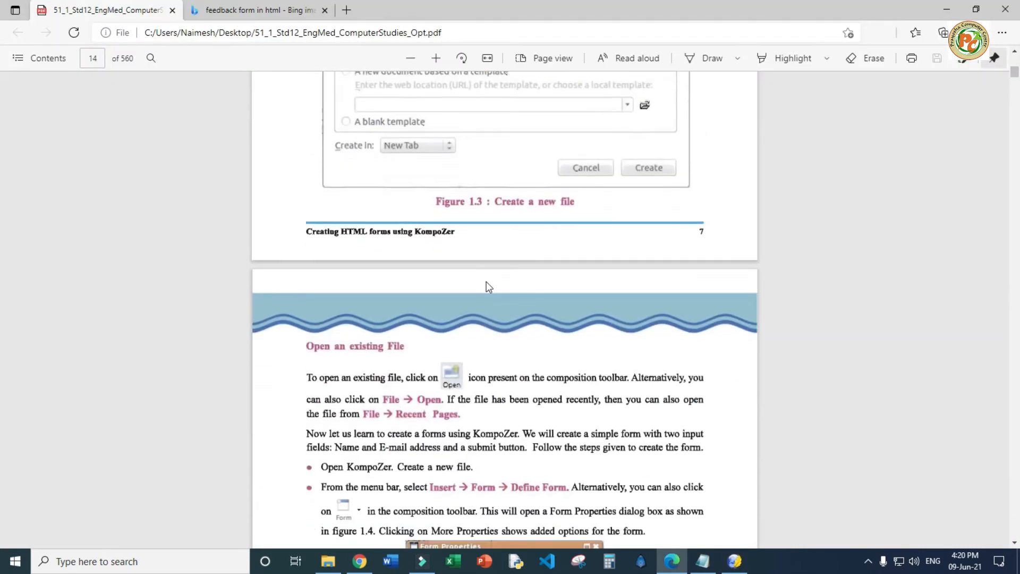
scroll(489, 287, down, 2)
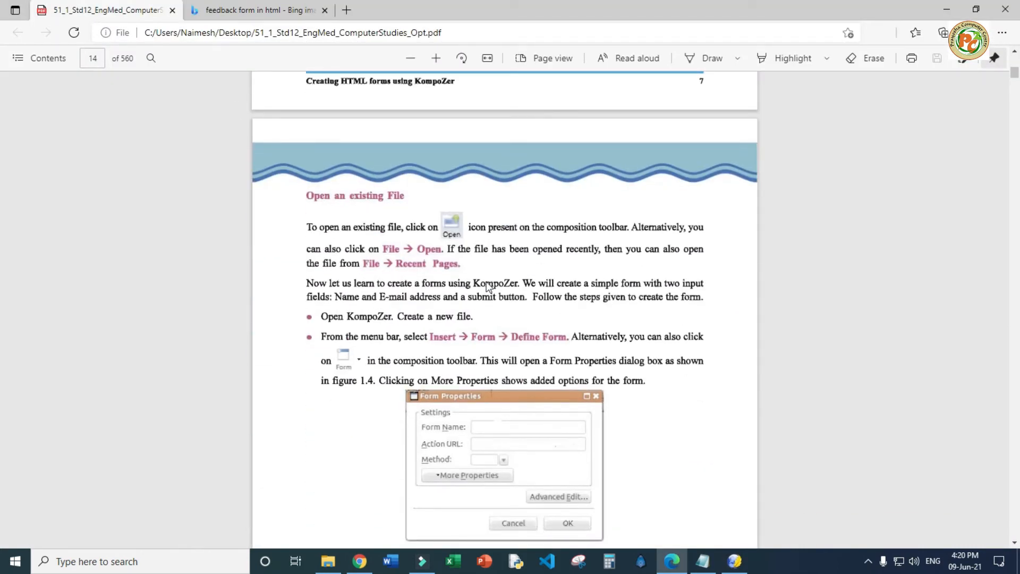
scroll(487, 287, down, 3)
key(alt+Tab)
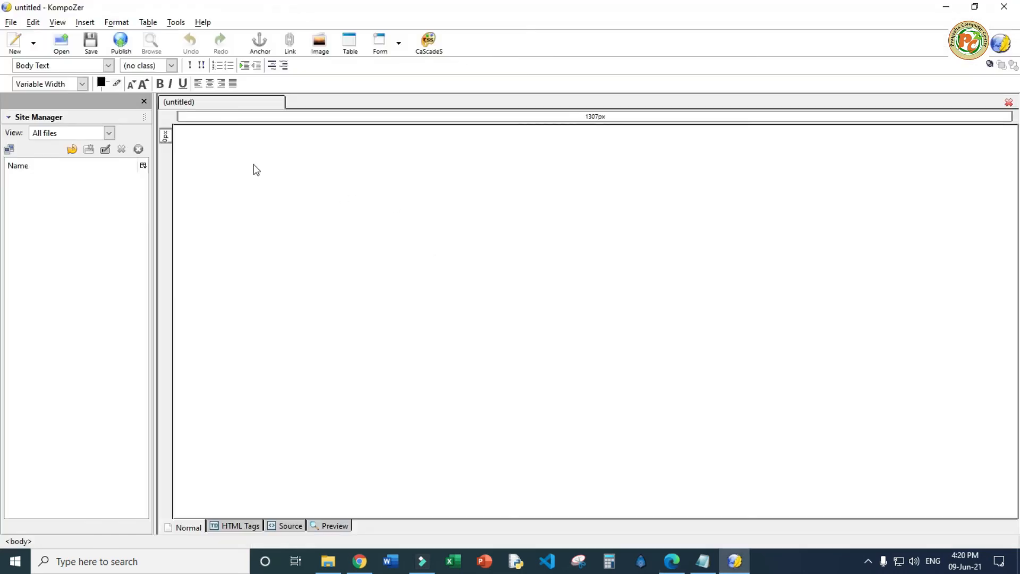
Set the new page's title to MyFirstWebPage.html
key(ctrl+s)
click(468, 289)
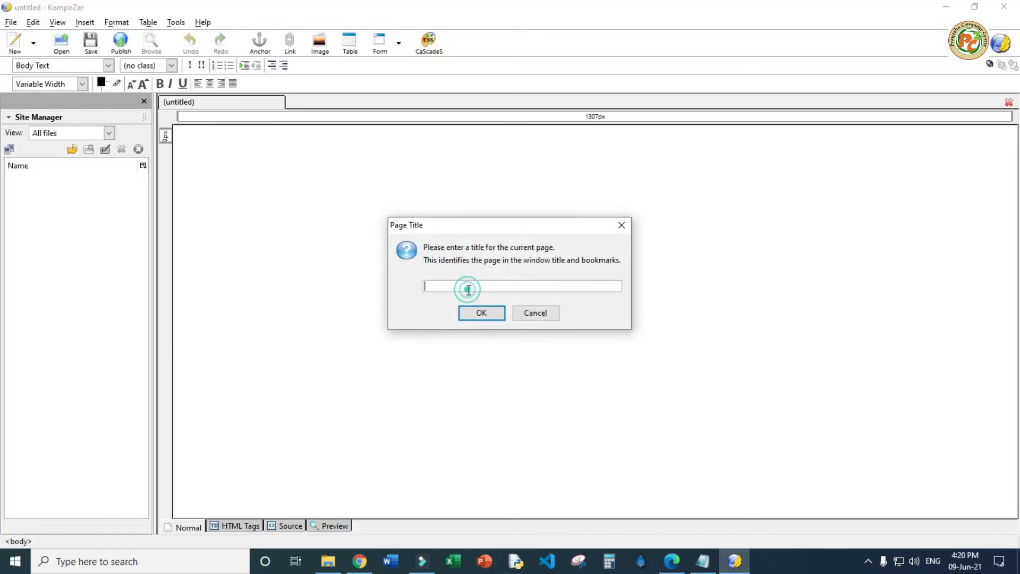
text(MyFirstWebPage.html)
click(494, 287)
key(BackSpace)
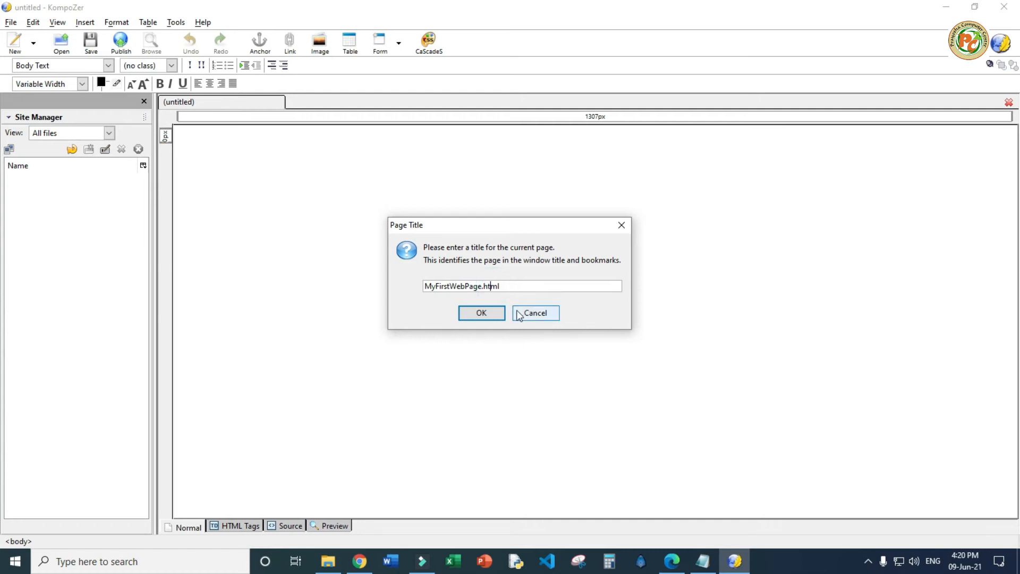
click(492, 314)
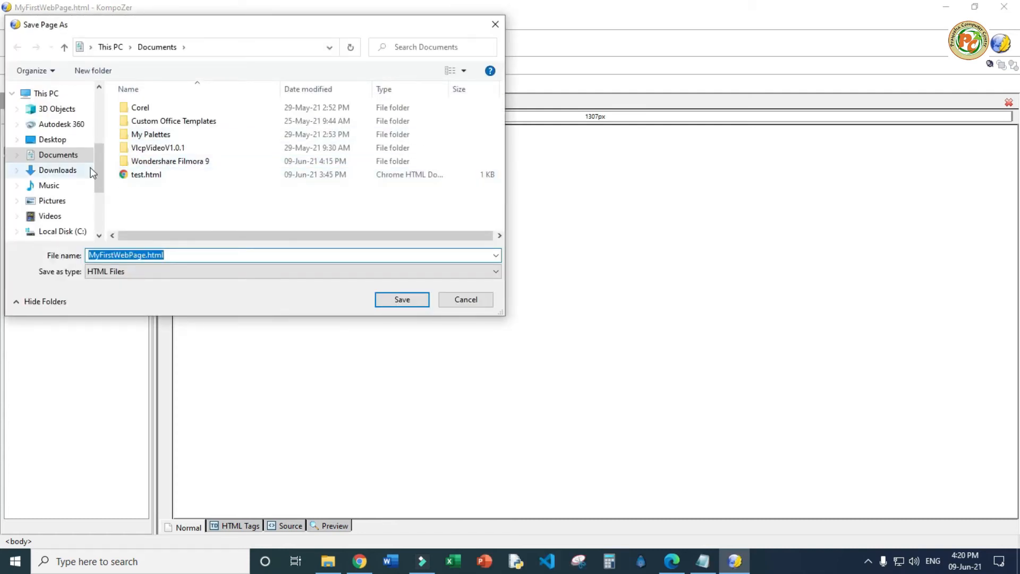
Save the page as MyFirstWebPage.html in the PIS Videos > STD 12 folder
drag(98, 152, 101, 104)
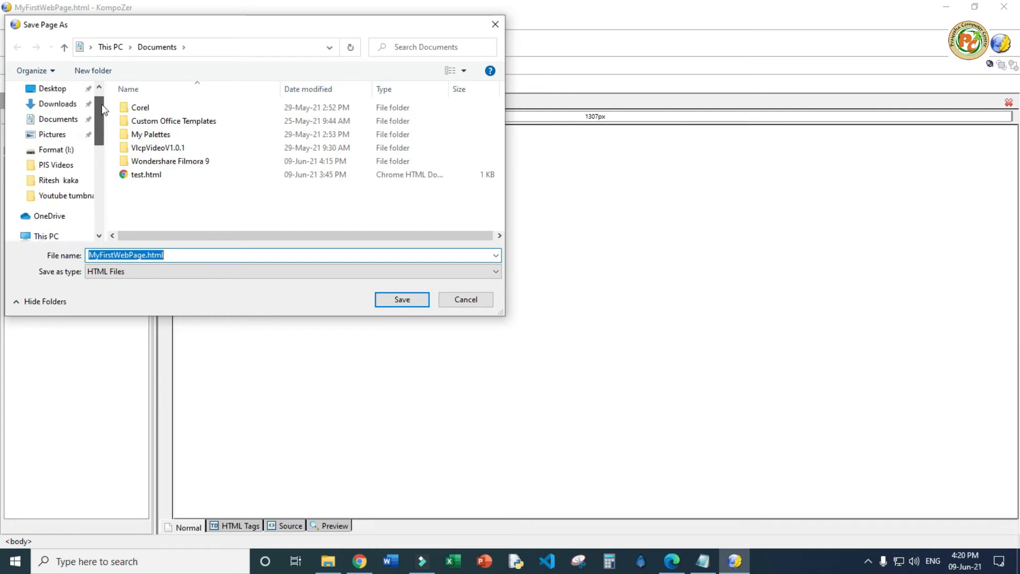
click(47, 165)
double_click(141, 106)
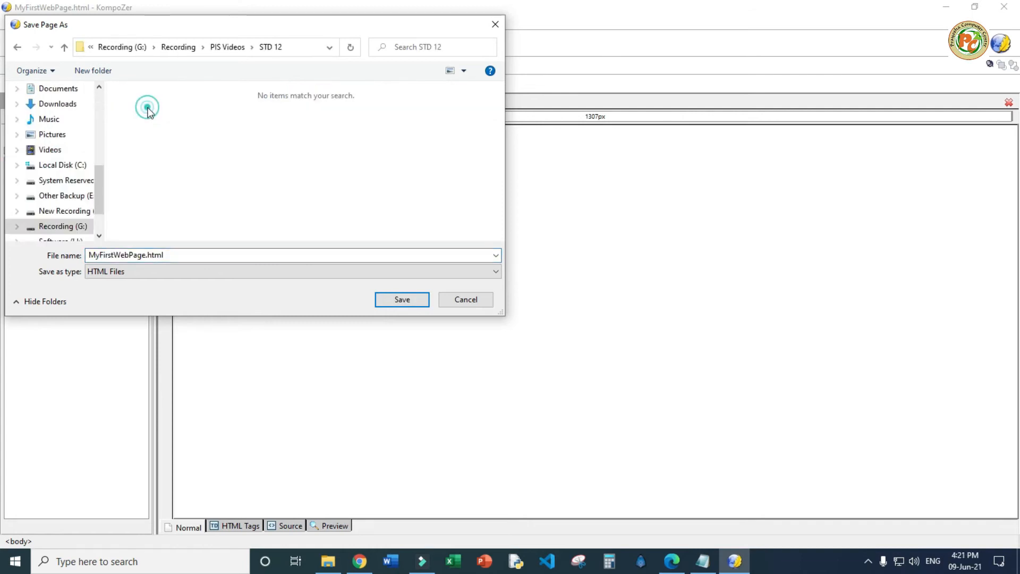
click(402, 300)
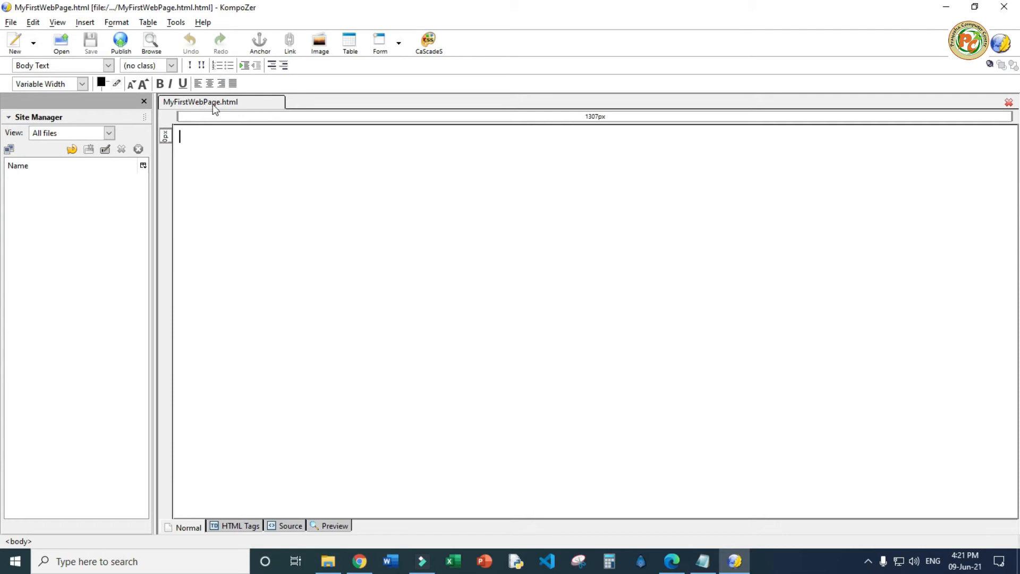
key(alt+Tab)
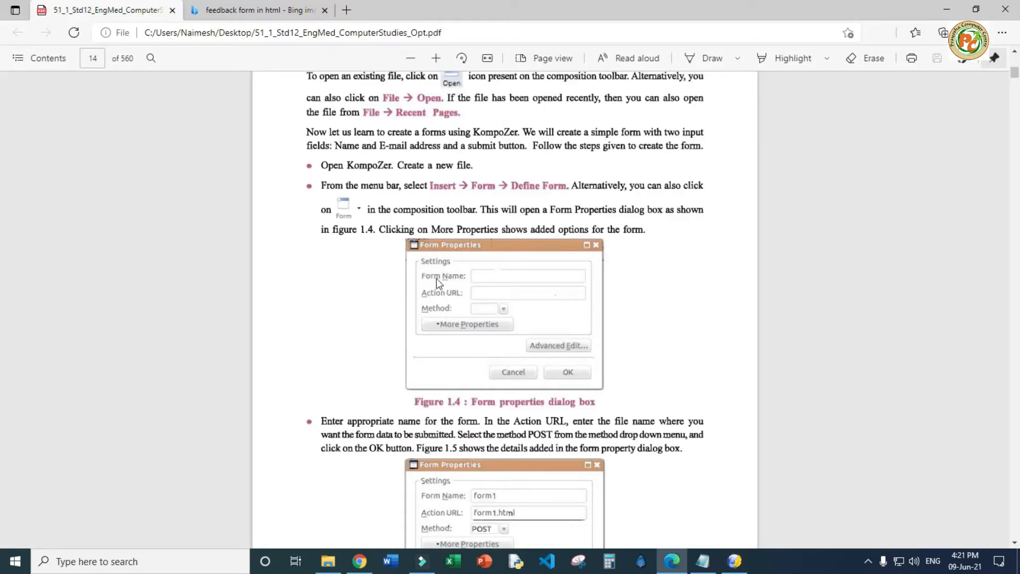
Scroll the PDF through Figures 1.4–1.5 on form properties, then return to KompoZer
scroll(436, 279, down, 3)
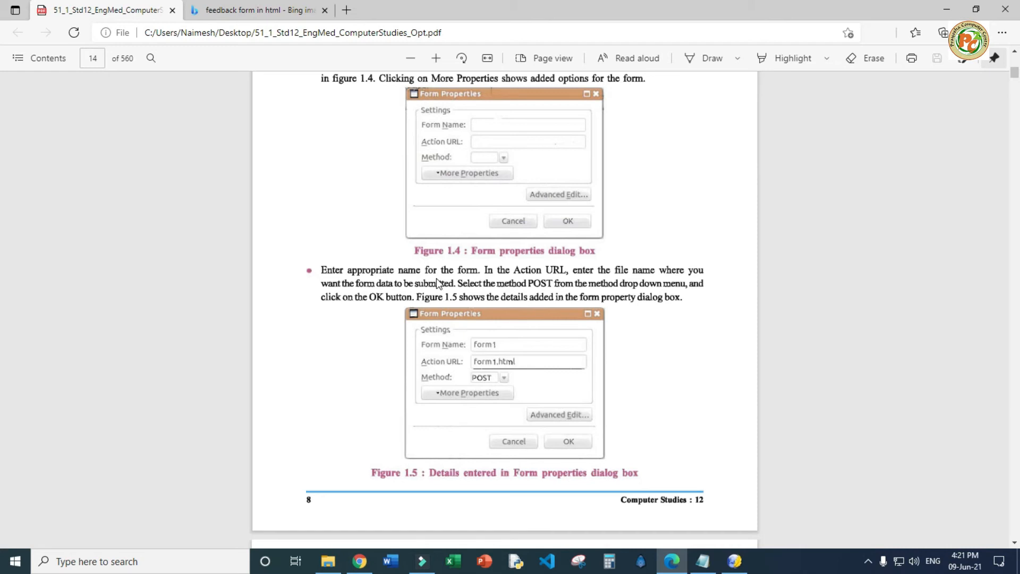
scroll(439, 279, up, 3)
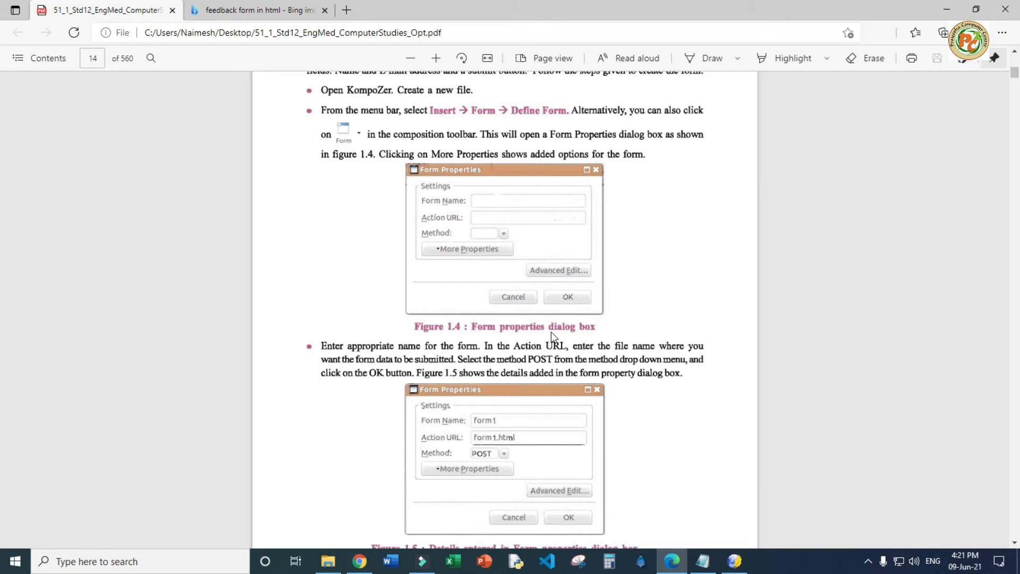
scroll(545, 302, up, 3)
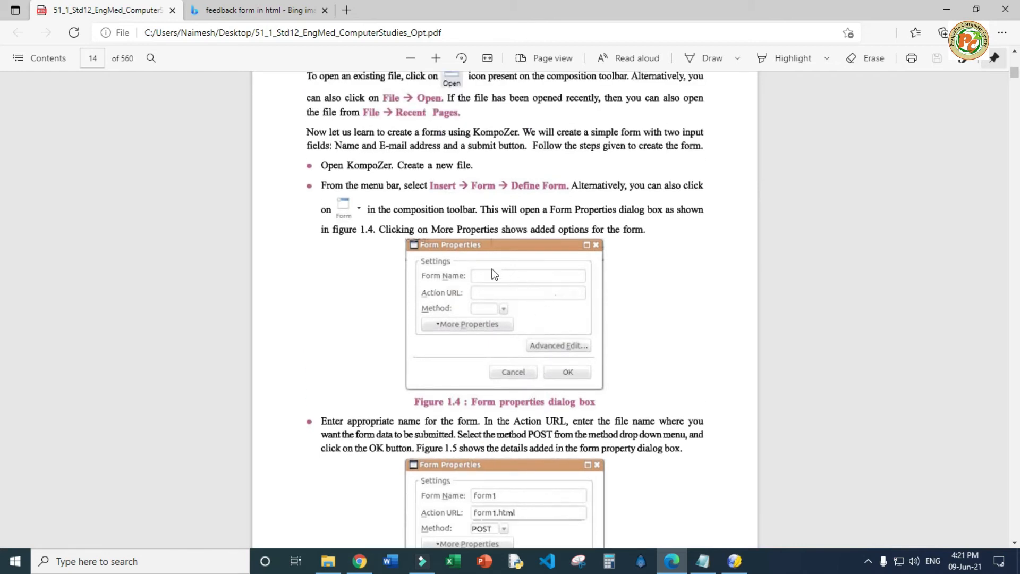
key(alt+Tab)
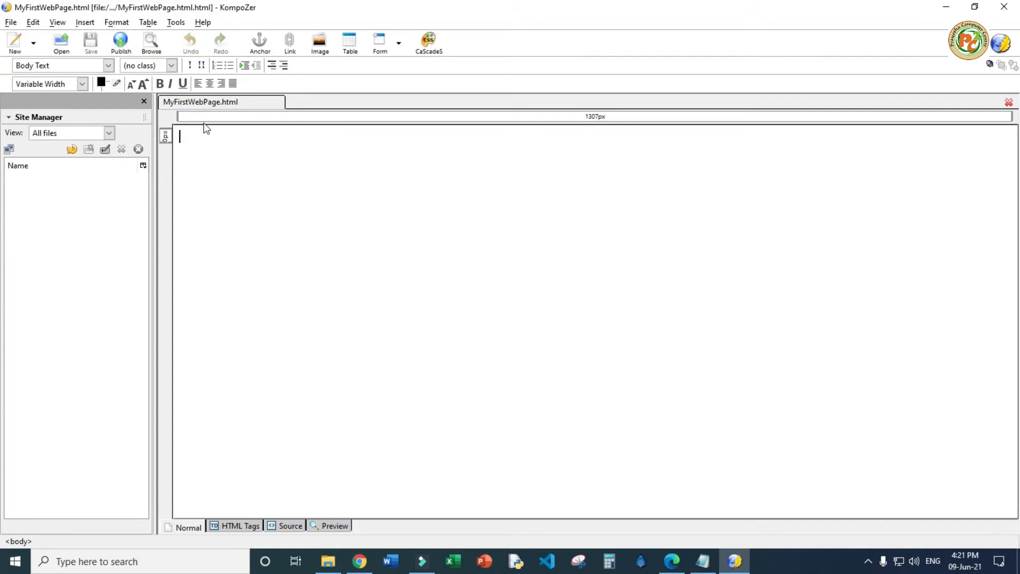
Start a new form with Insert > Form > Define Form and enter the form name MyFirstWebPage
click(85, 23)
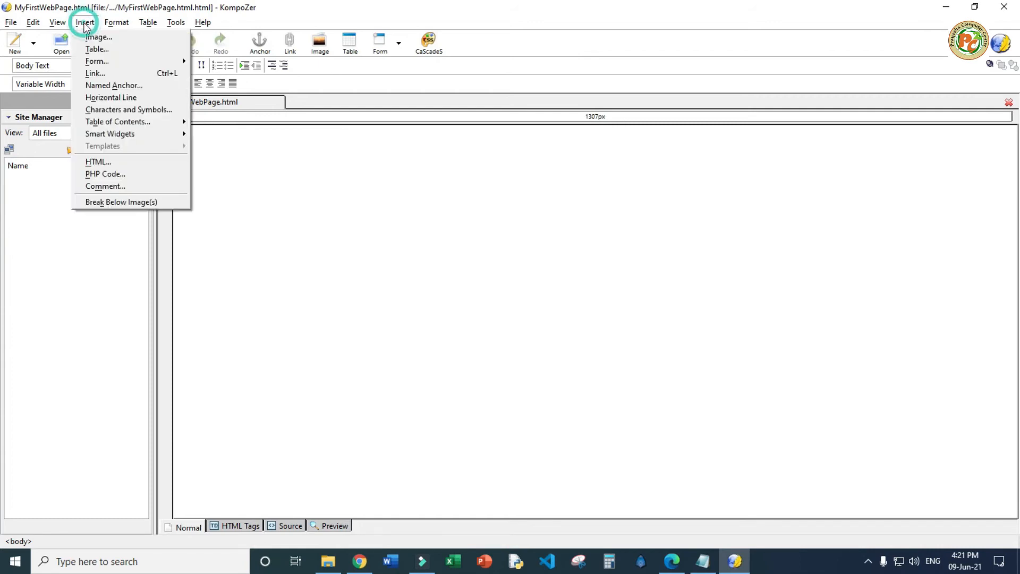
mouse_move(120, 65)
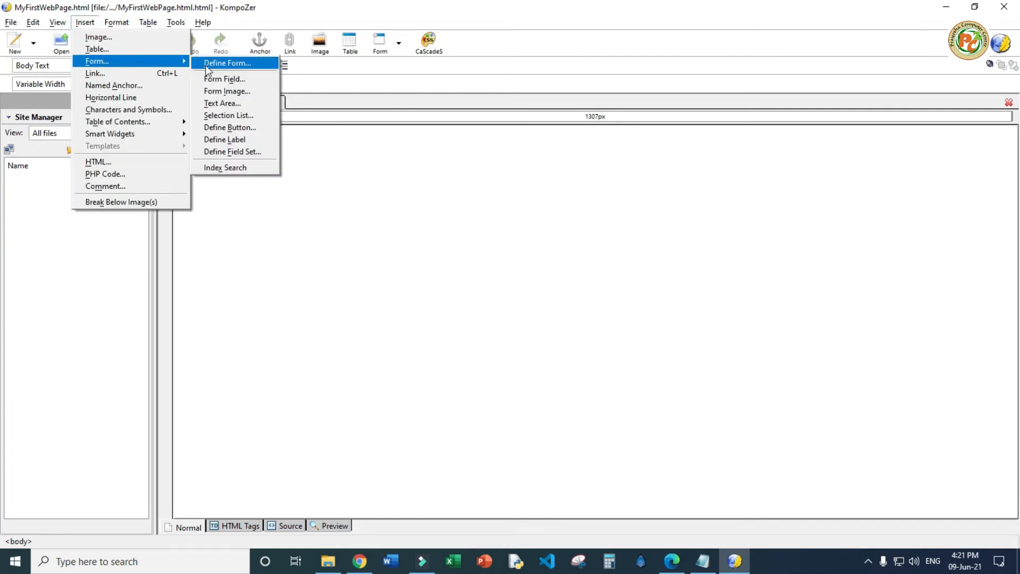
click(227, 63)
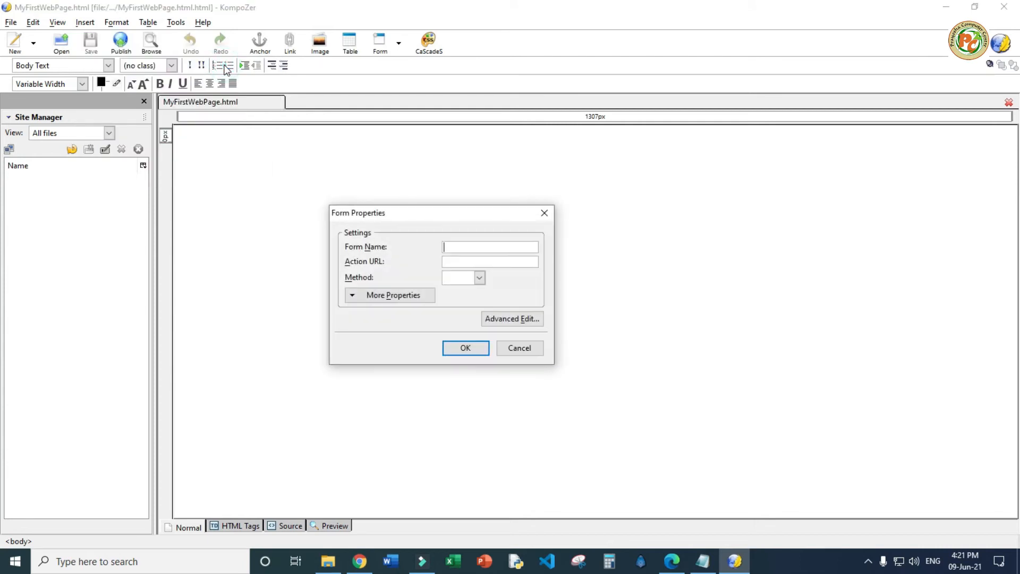
click(465, 247)
text(MyFirstWebPage.htm)
Set Action URL to MyFirstWebPage.html and method to POST, then insert the form
key(shift+Left)
key(shift+Left)
key(shift+Left)
key(shift+Left)
key(shift+Left)
key(shift+Left)
key(shift+Left)
key(shift+Left)
key(shift+Left)
key(shift+Left)
key(shift+Left)
key(shift+Left)
key(shift+Left)
key(shift+Left)
key(shift+Left)
key(shift+Left)
key(shift+Left)
key(shift+Left)
key(shift+Left)
key(ctrl+c)
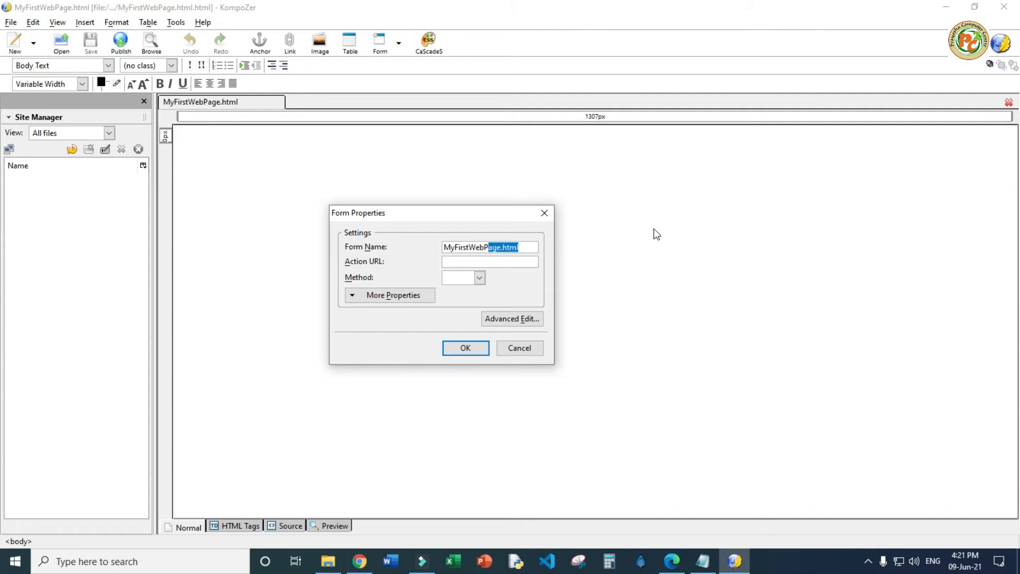
key(alt+Tab)
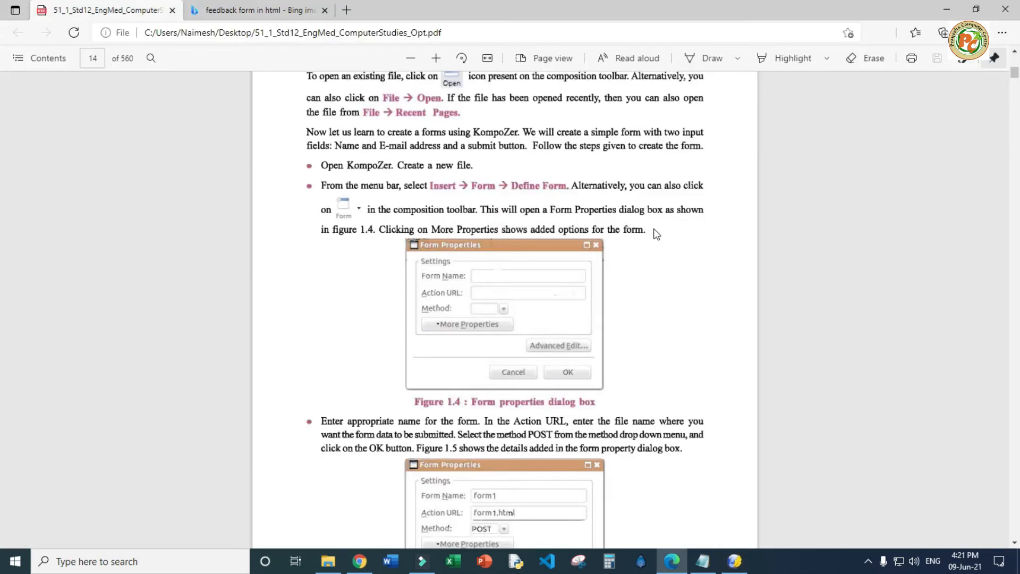
key(alt+Tab)
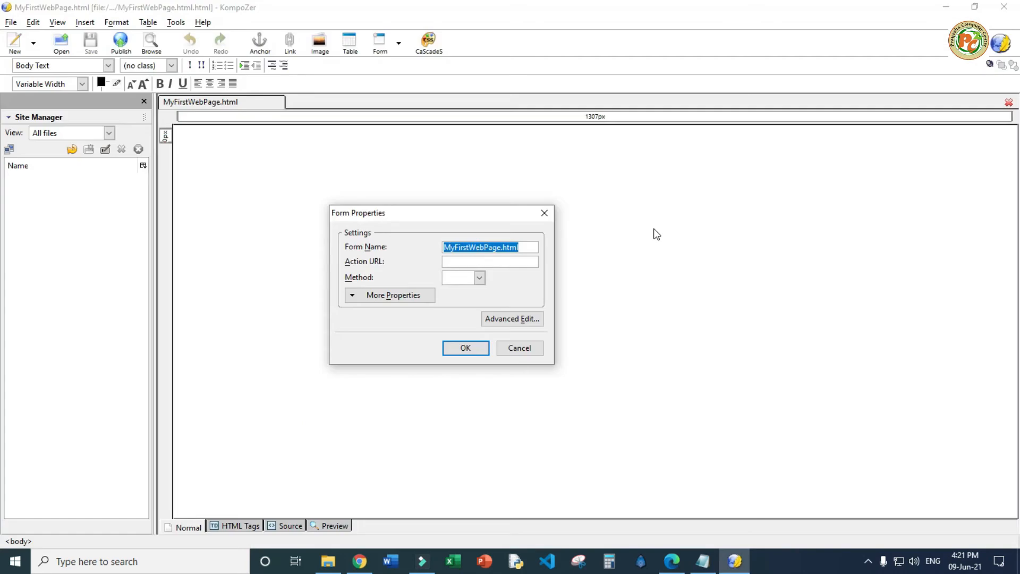
key(End)
key(BackSpace)
key(BackSpace)
key(BackSpace)
key(BackSpace)
key(BackSpace)
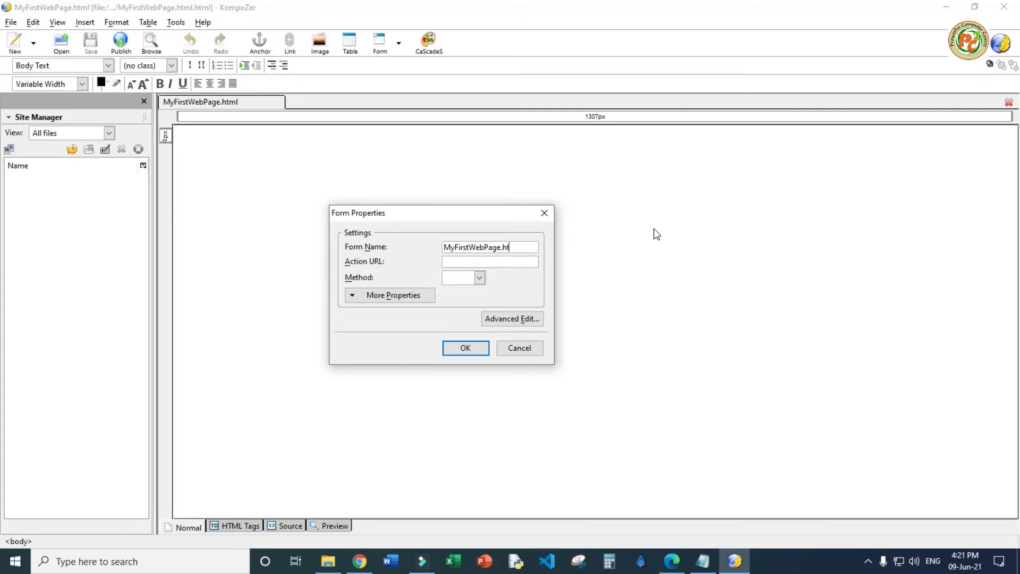
key(ctrl+v)
click(479, 277)
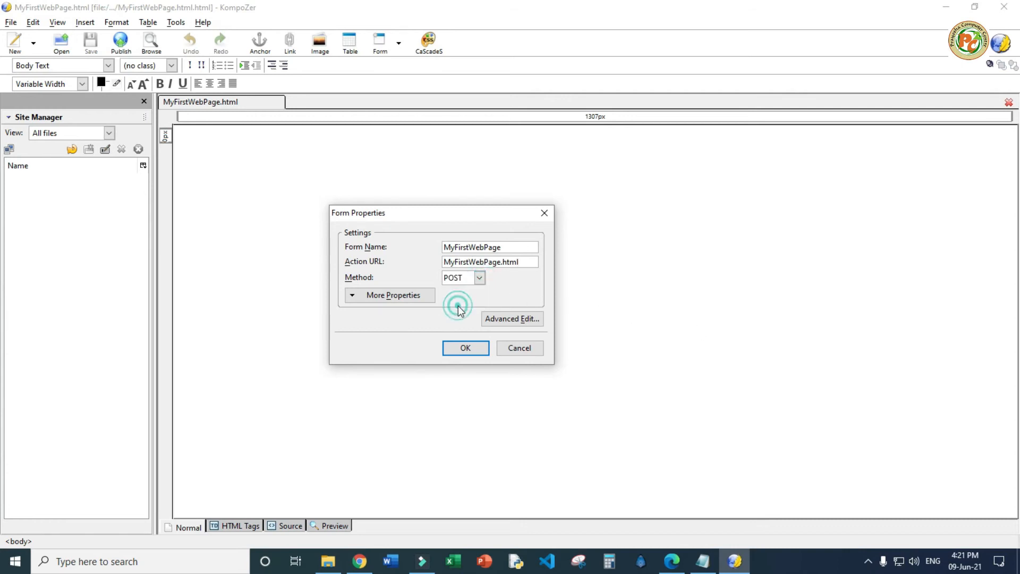
click(462, 346)
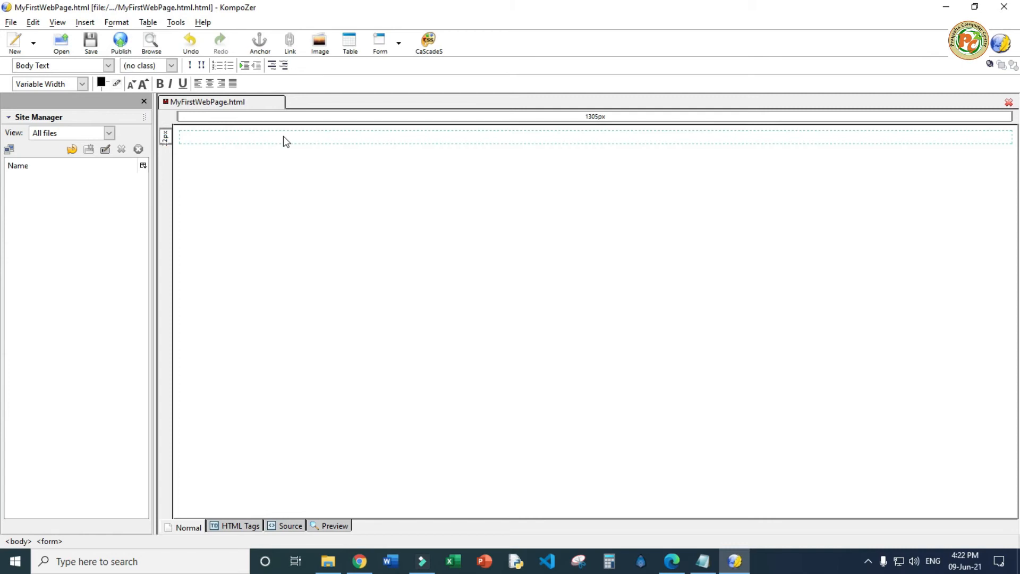
Scroll the PDF through Figures 1.4–1.12 on labels, text fields and buttons, then return to KompoZer
key(alt+Tab)
scroll(318, 250, down, 5)
scroll(493, 243, down, 8)
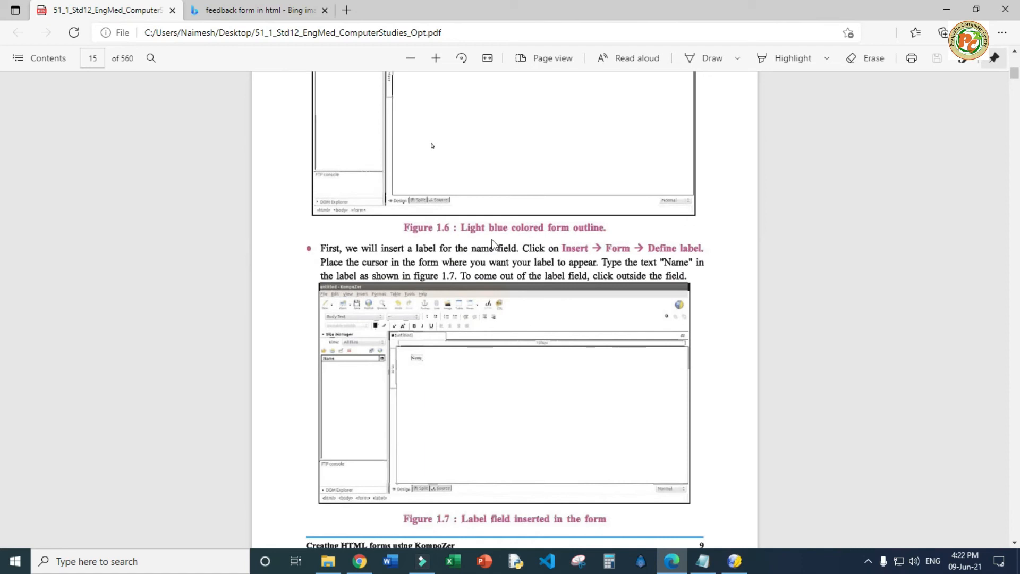
scroll(493, 242, down, 3)
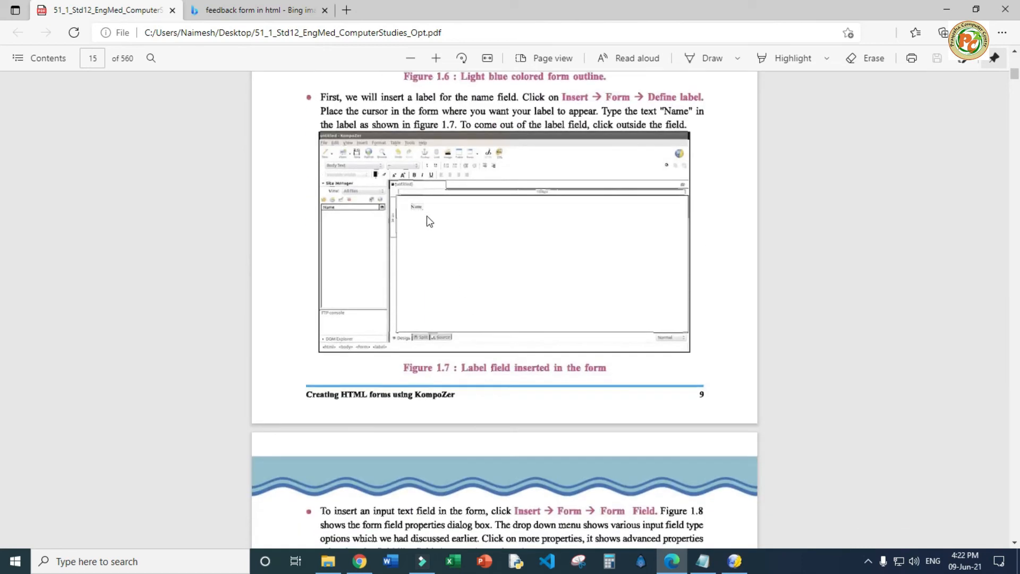
scroll(427, 212, down, 12)
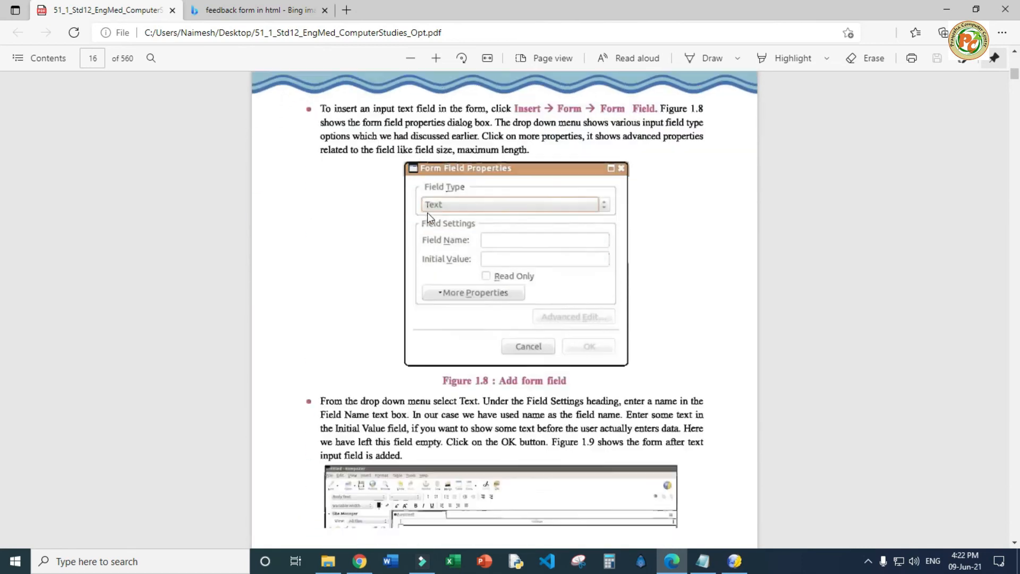
scroll(431, 218, down, 5)
scroll(430, 217, up, 20)
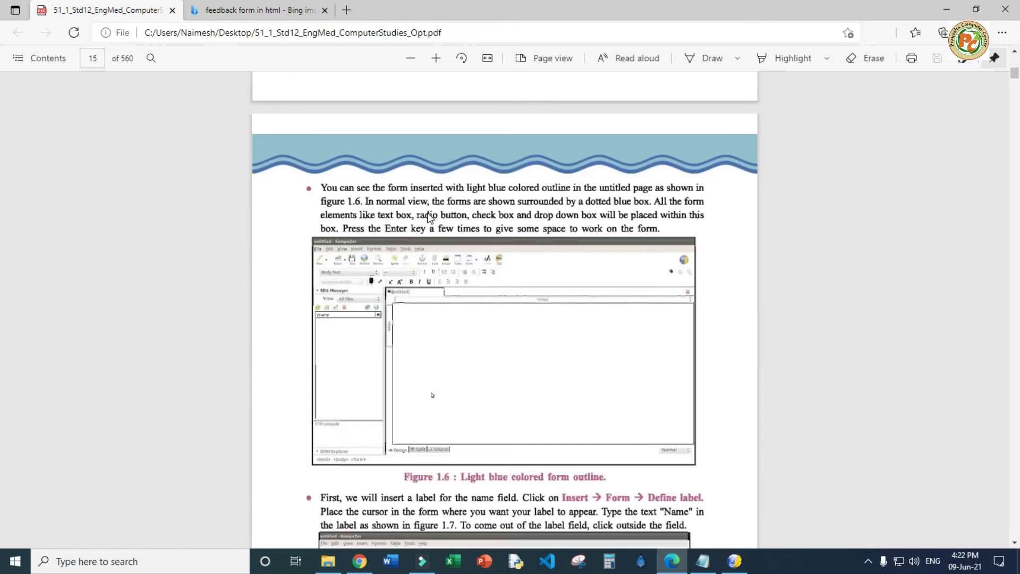
scroll(428, 213, down, 6)
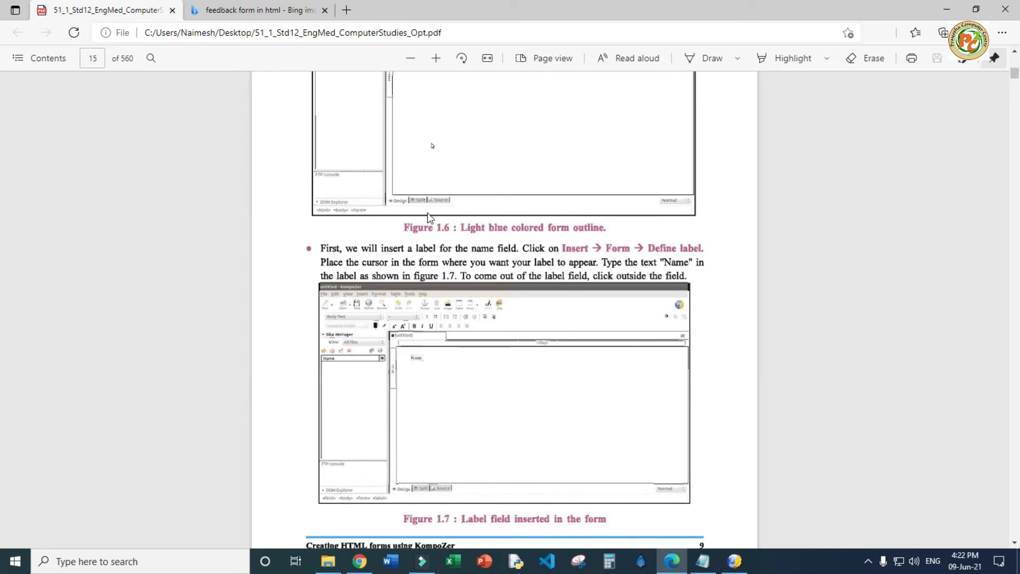
scroll(429, 213, down, 20)
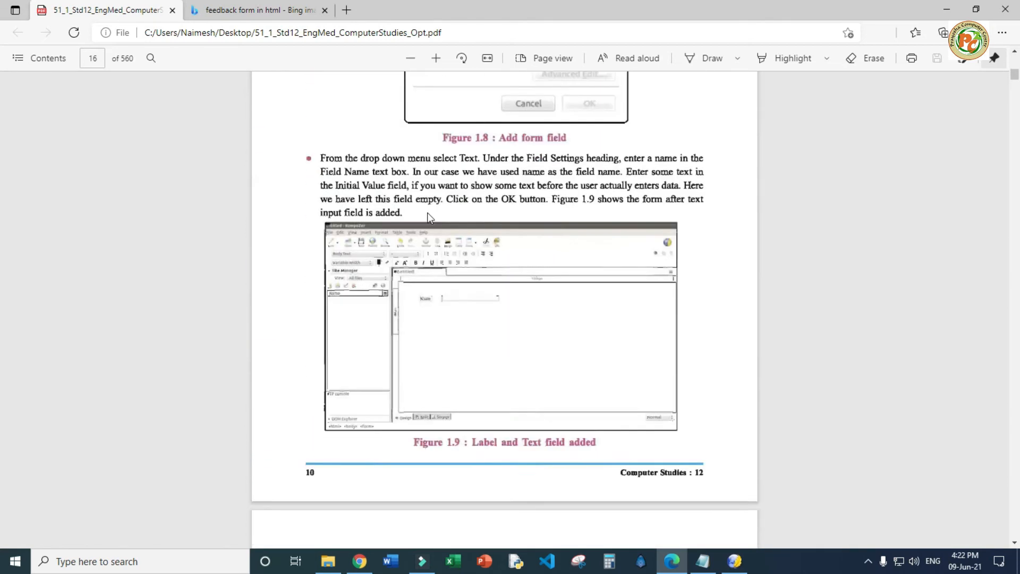
scroll(428, 213, down, 12)
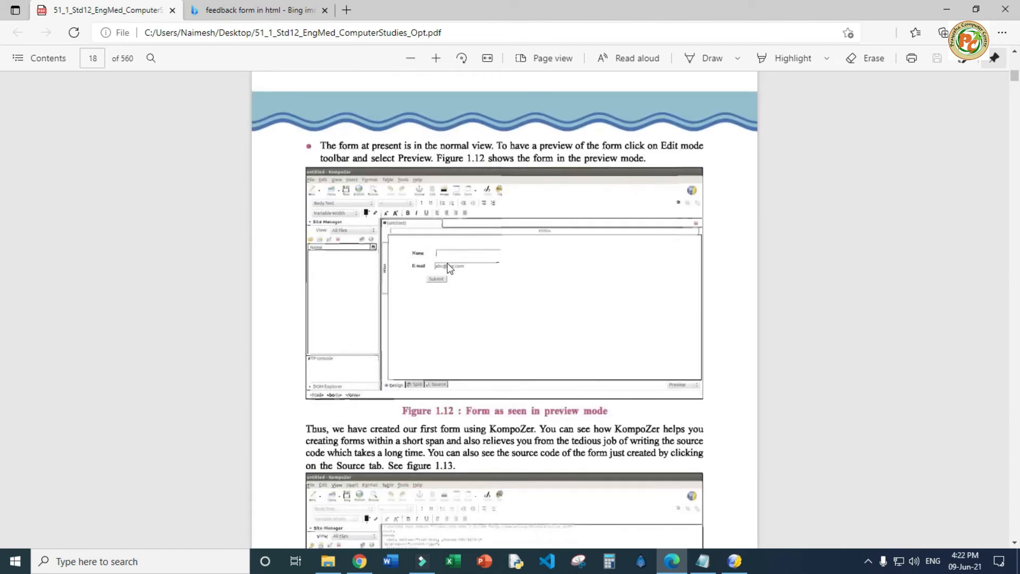
scroll(450, 269, up, 10)
scroll(450, 268, up, 20)
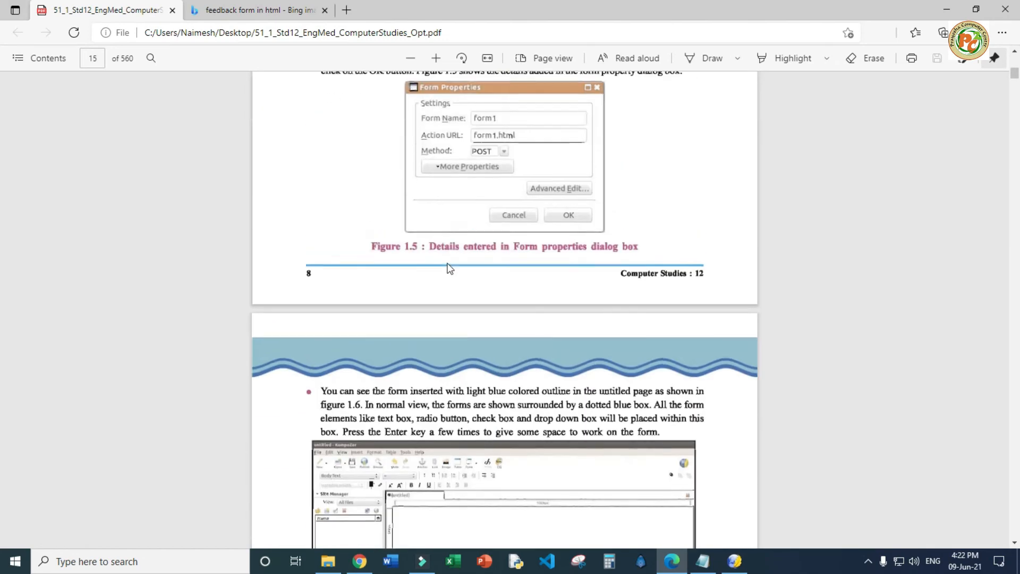
scroll(450, 269, down, 10)
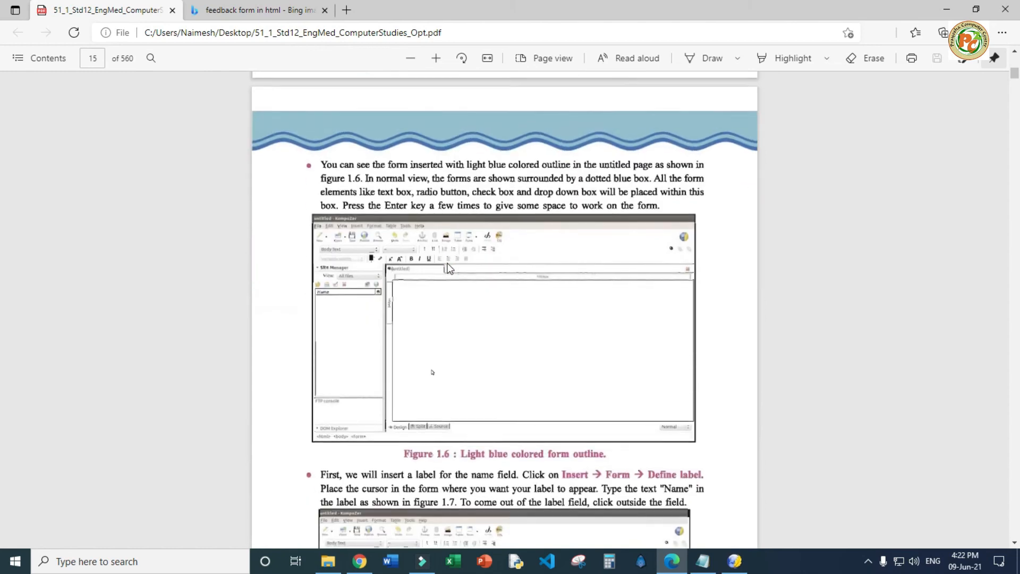
scroll(451, 268, down, 3)
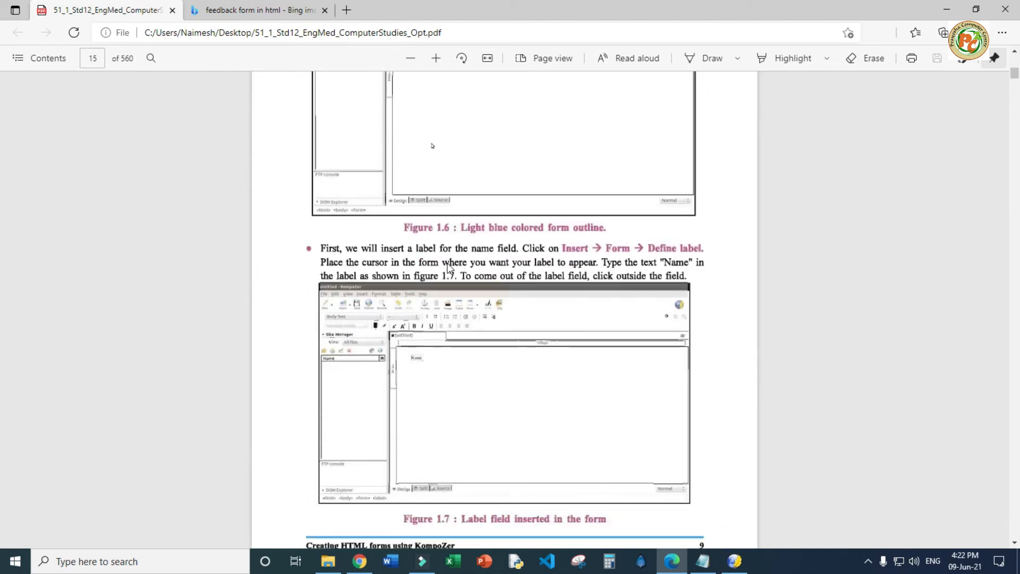
scroll(450, 268, down, 3)
key(alt+Tab)
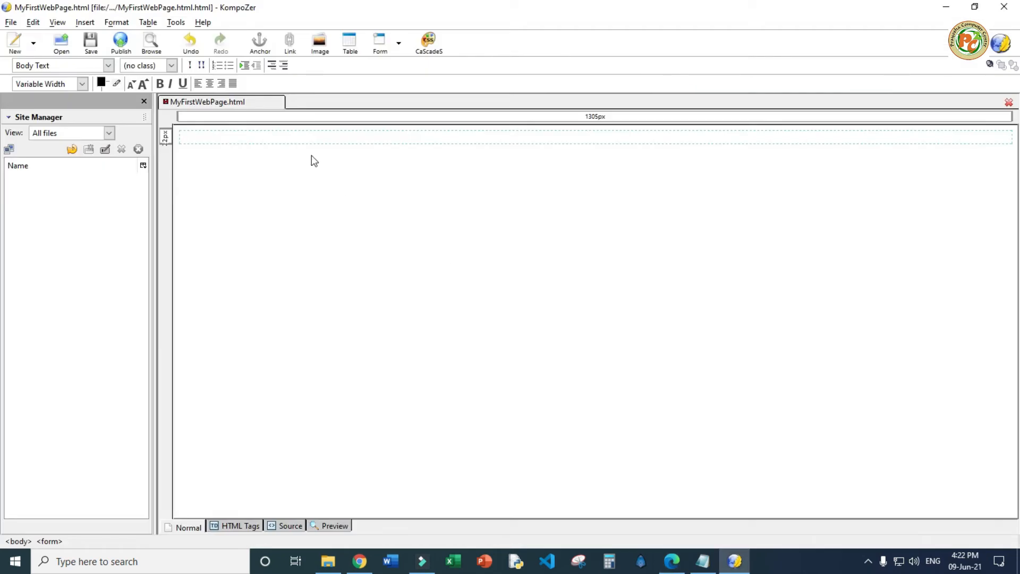
Try the Define Label command, then view the Source tab showing the empty POST form
click(85, 22)
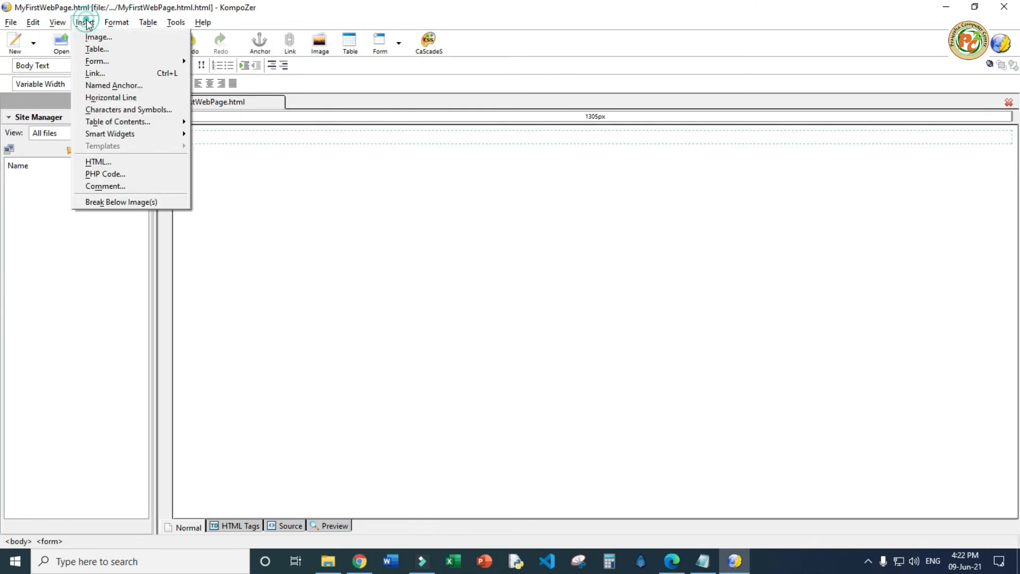
mouse_move(103, 62)
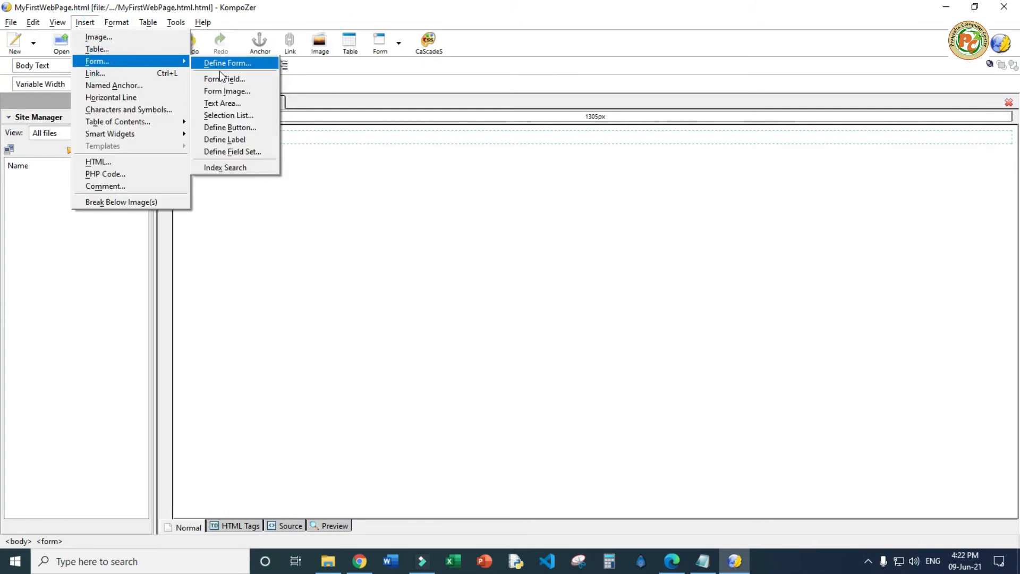
click(229, 136)
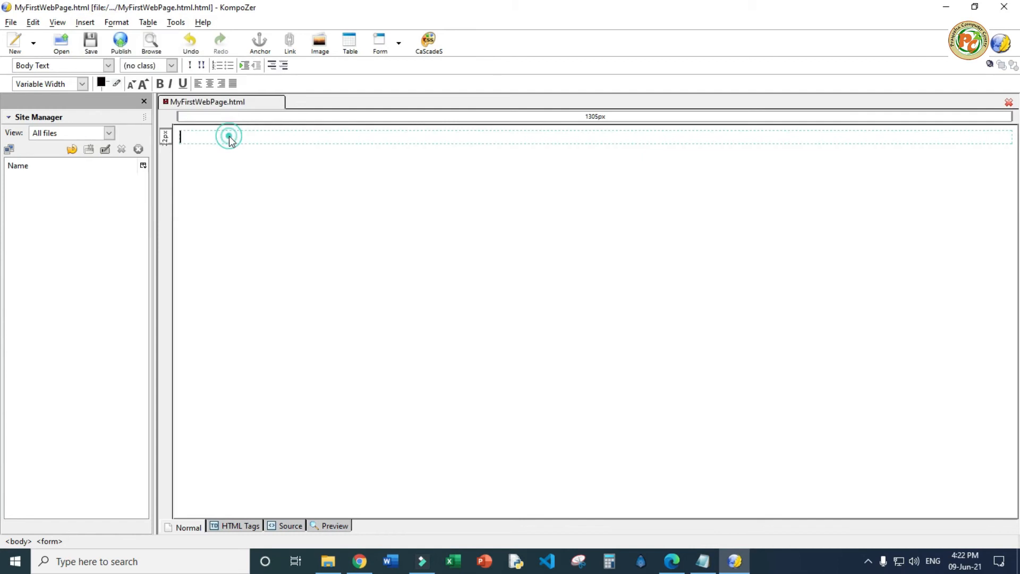
click(400, 44)
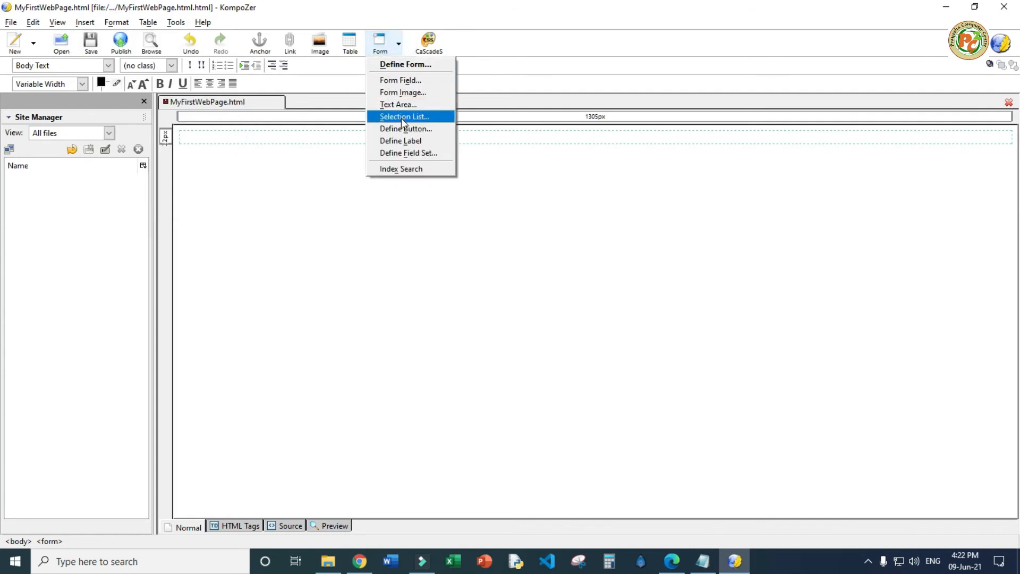
click(401, 140)
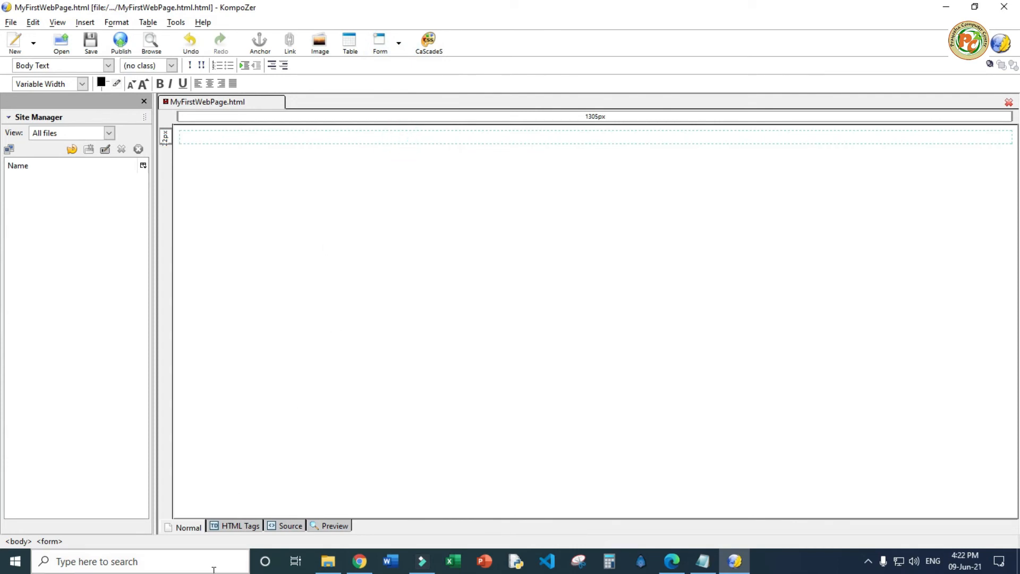
click(272, 526)
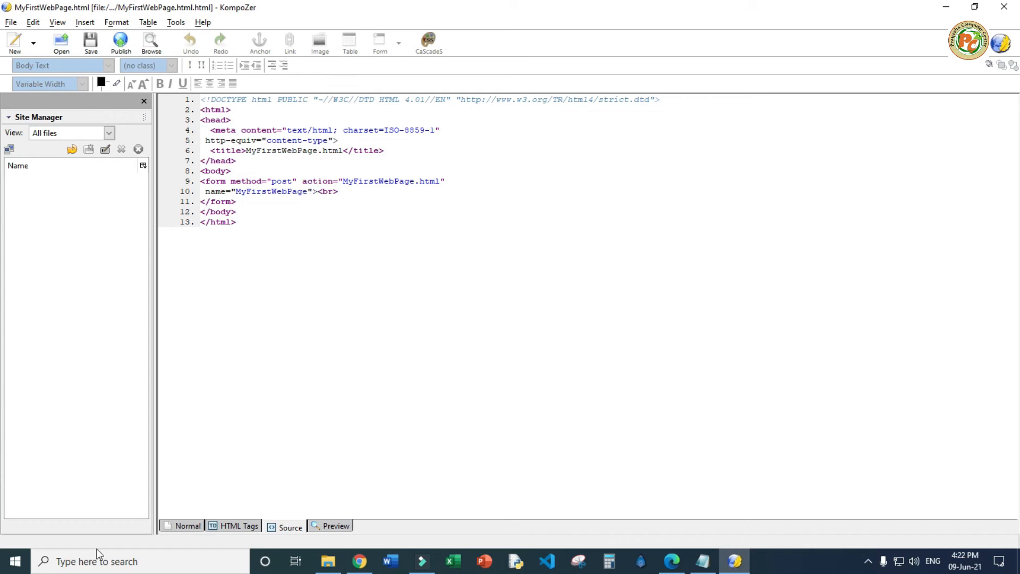
Insert a label reading 'Name' into the form and confirm <label>Name</label> in the source
click(238, 526)
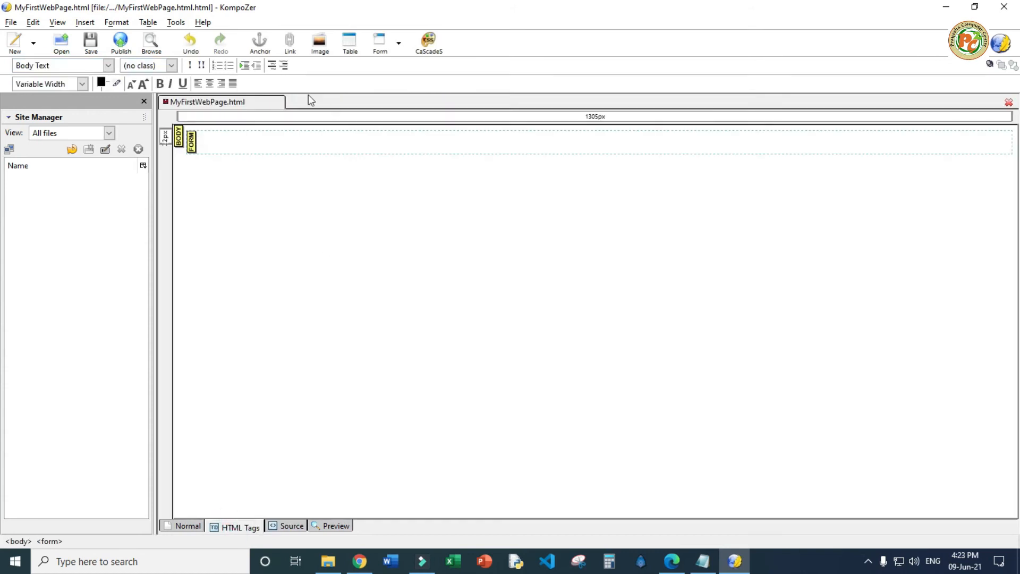
click(399, 43)
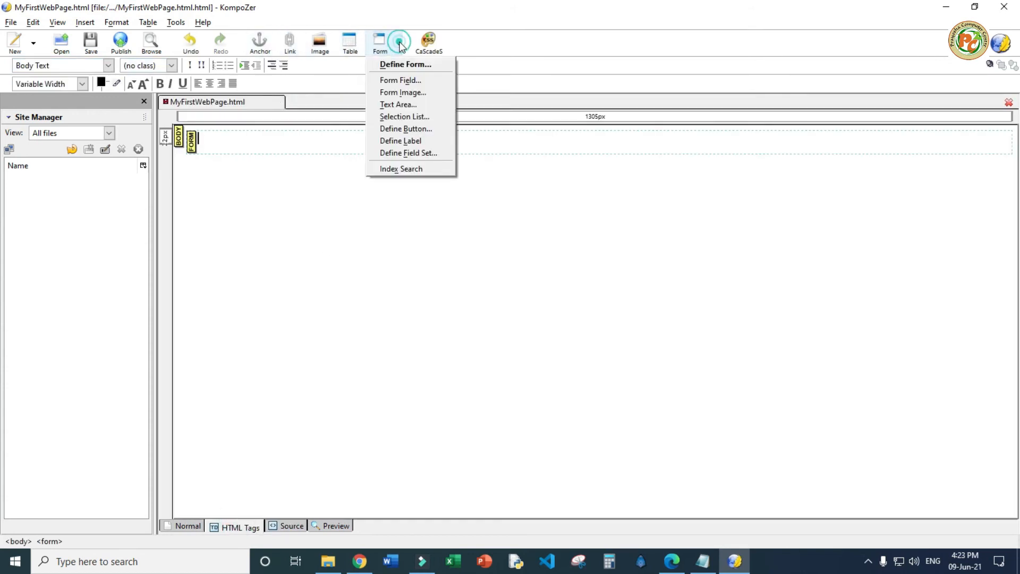
click(409, 141)
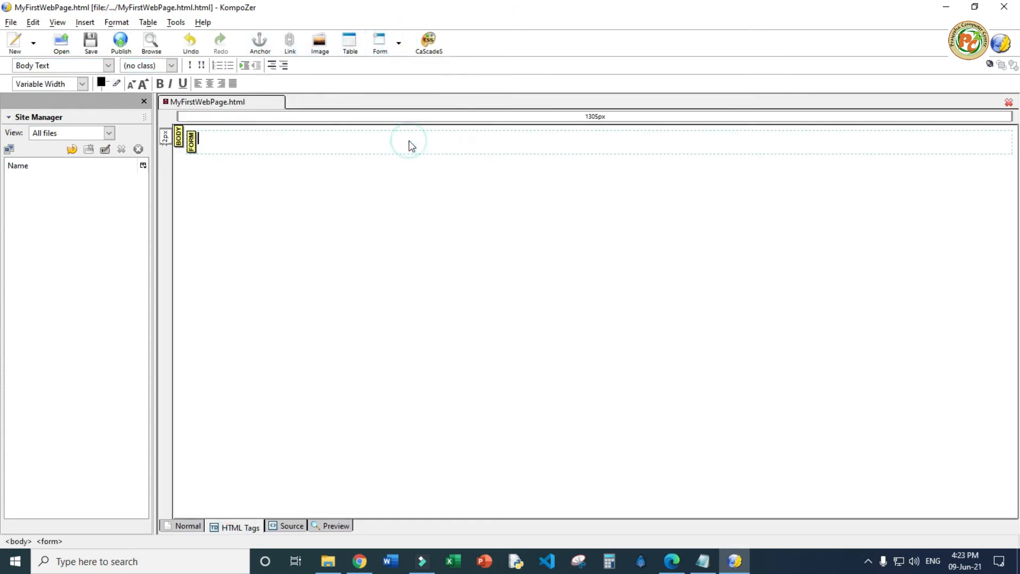
text(Name)
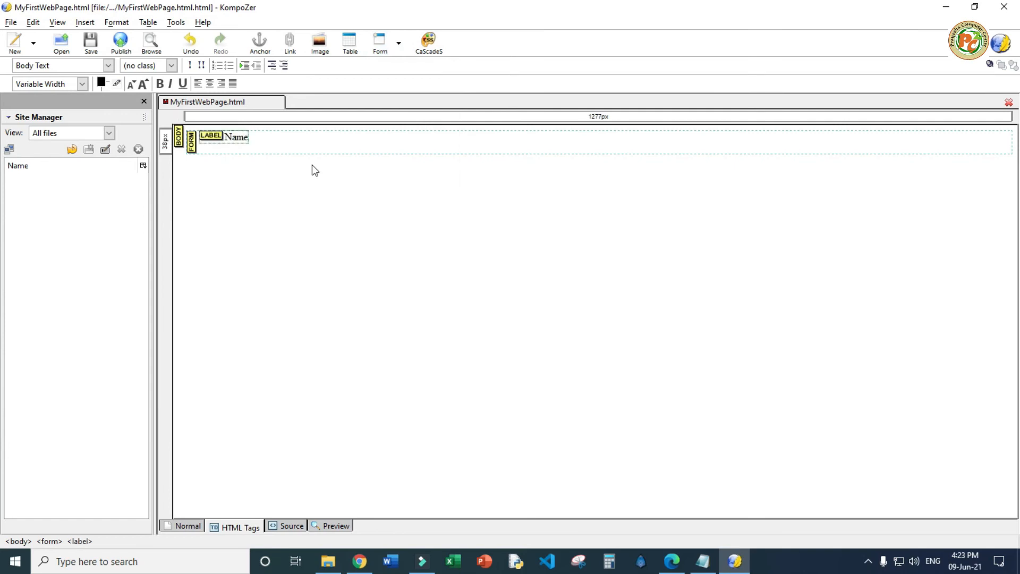
click(291, 528)
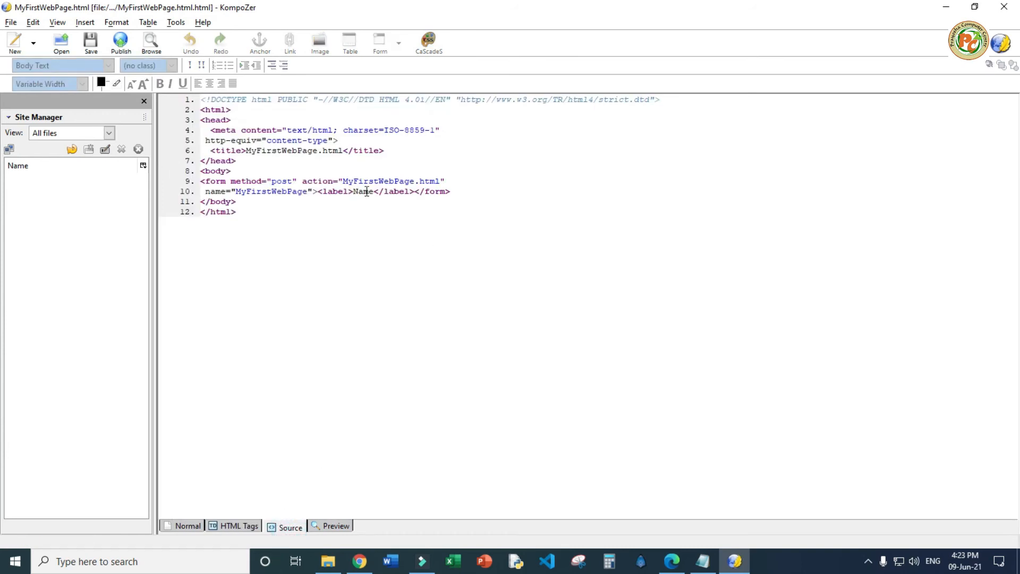
click(237, 526)
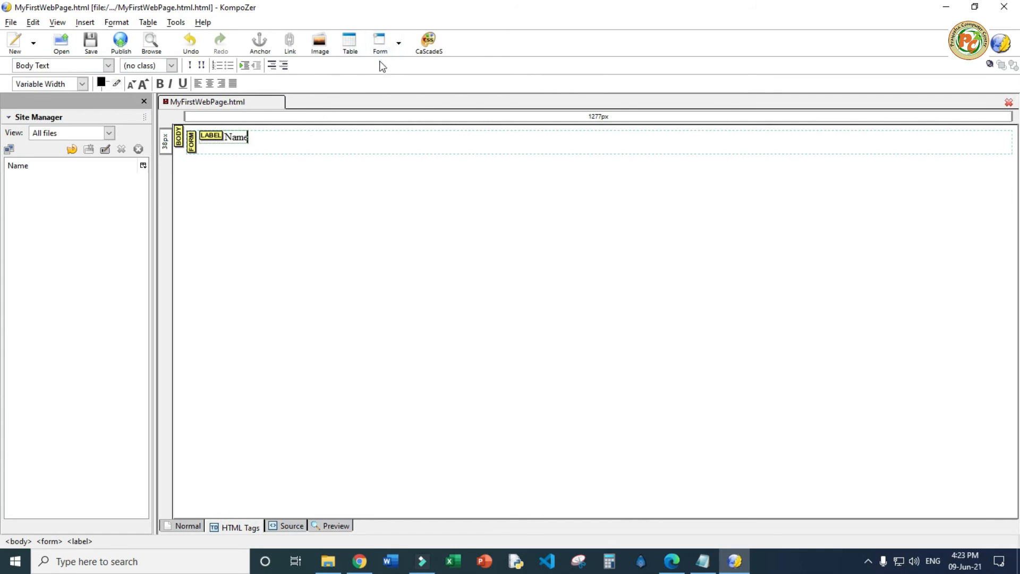
Open the Form Field properties after dismissing the text area dialog, keeping field type Text
click(399, 43)
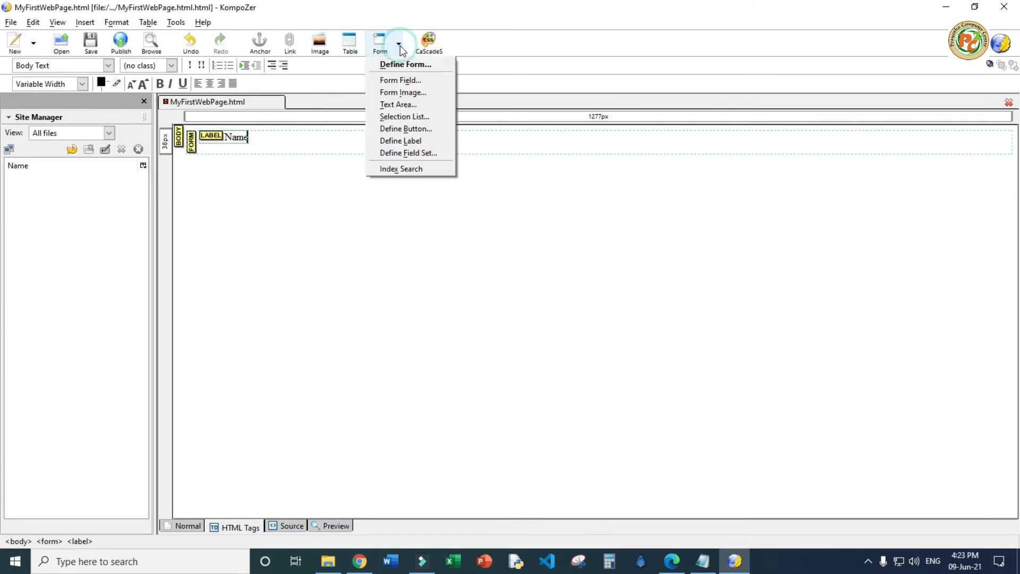
click(405, 105)
click(165, 35)
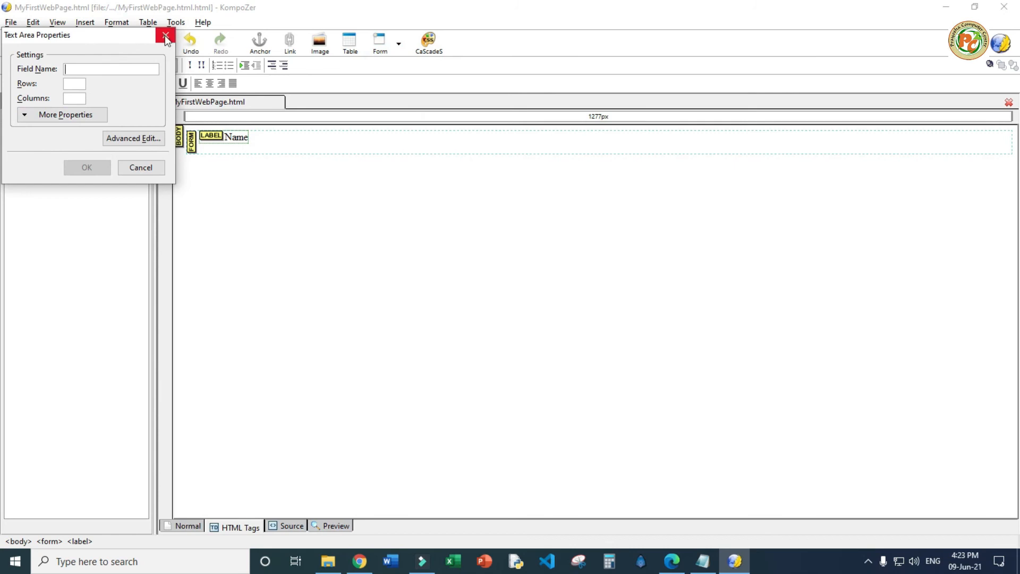
click(398, 43)
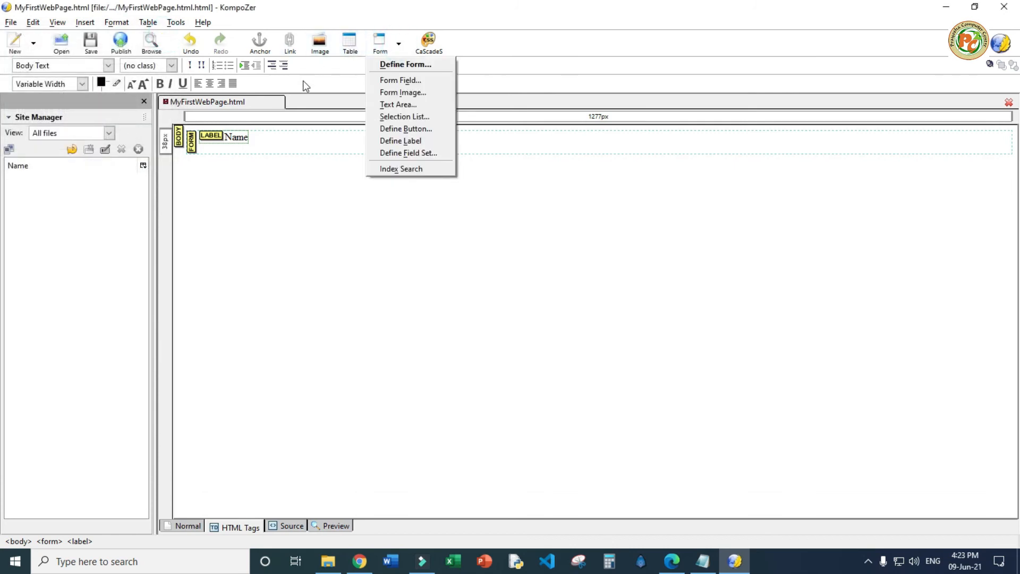
click(396, 80)
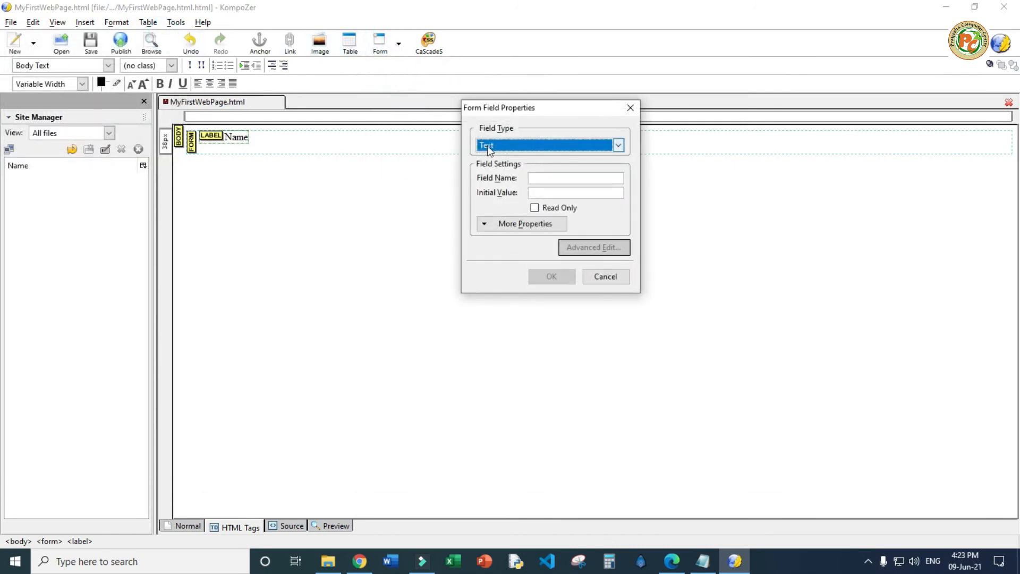
click(510, 147)
click(505, 154)
Name the text field fnametext with no initial value, insert it, and start a new line
click(542, 179)
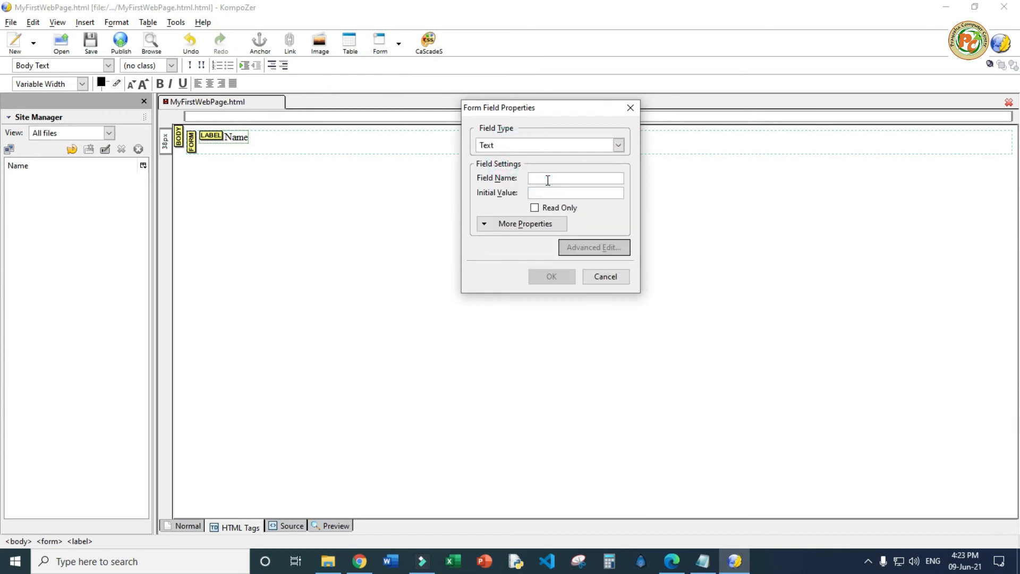
text(tex)
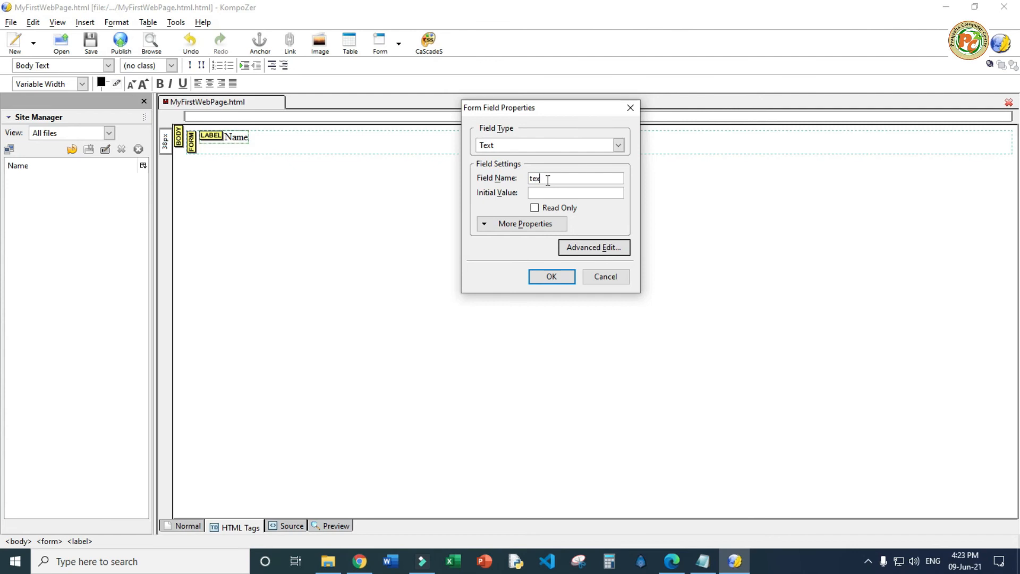
key(BackSpace)
key(BackSpace)
key(BackSpace)
text(fnametext)
click(544, 193)
click(546, 277)
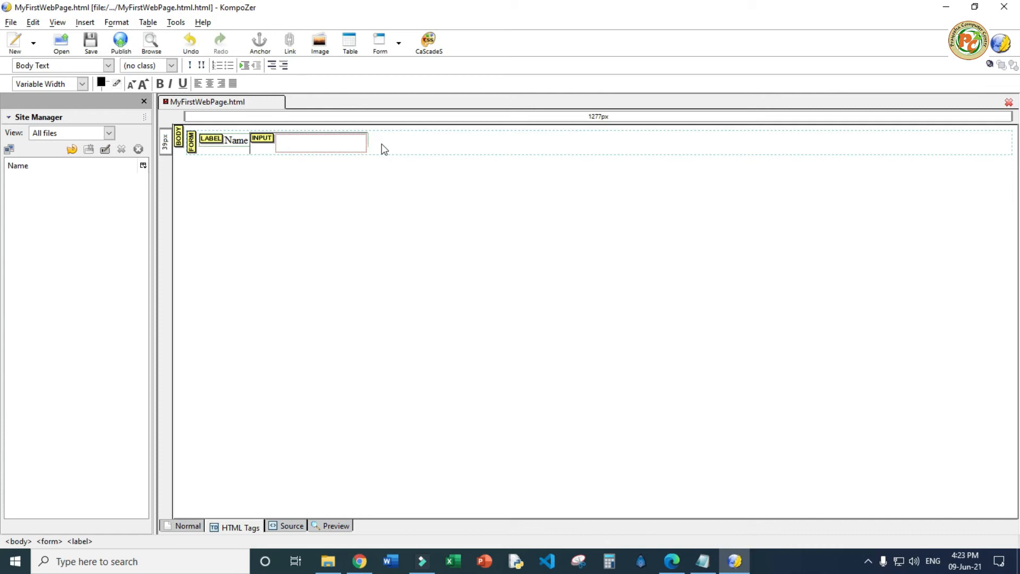
key(Return)
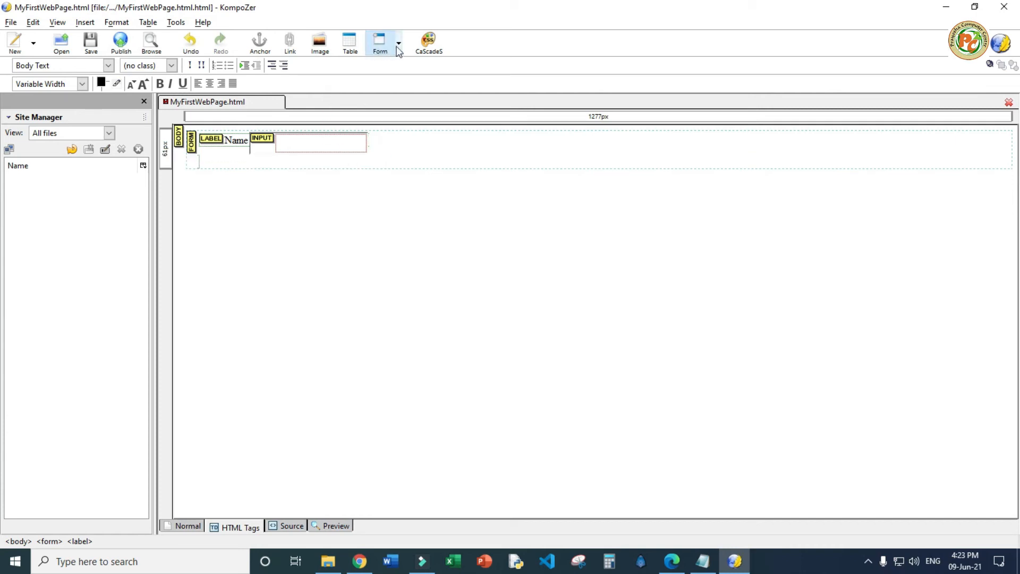
click(400, 43)
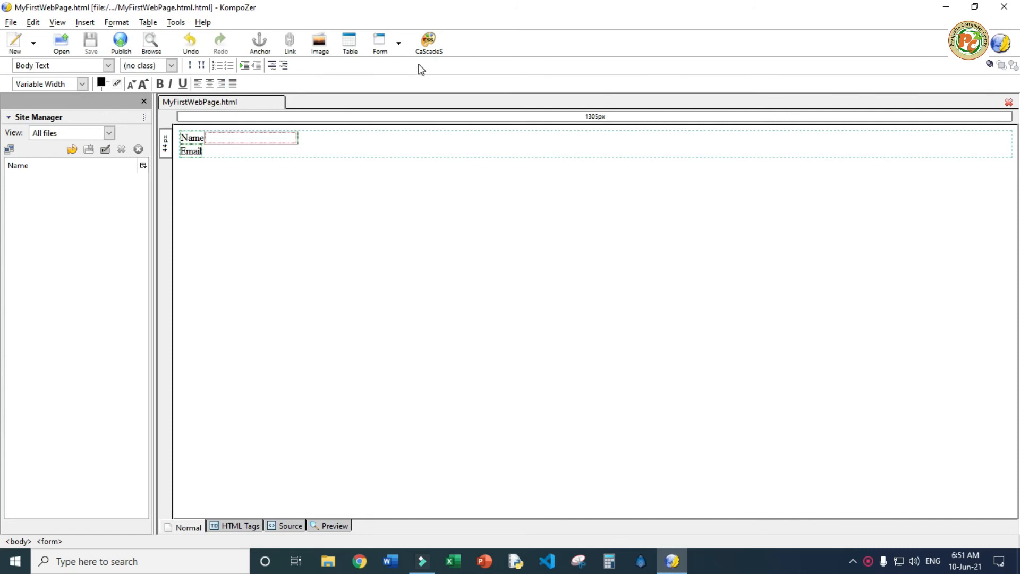
click(399, 43)
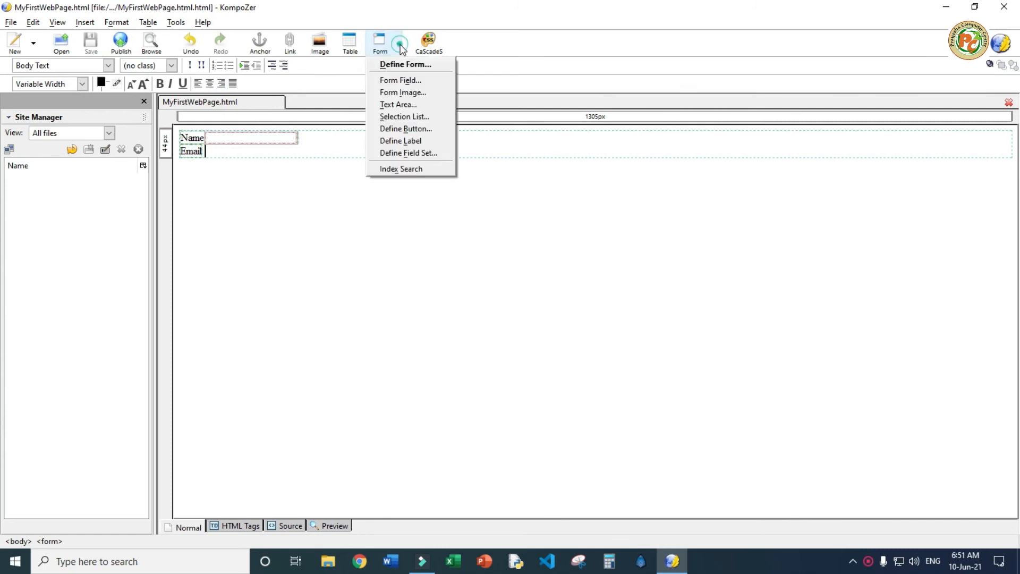
click(398, 81)
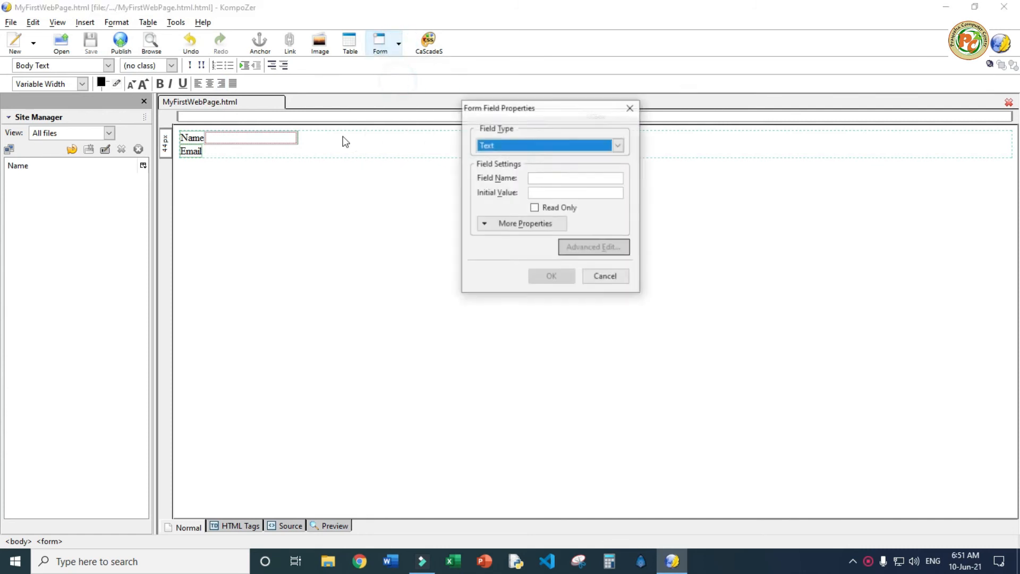
click(537, 177)
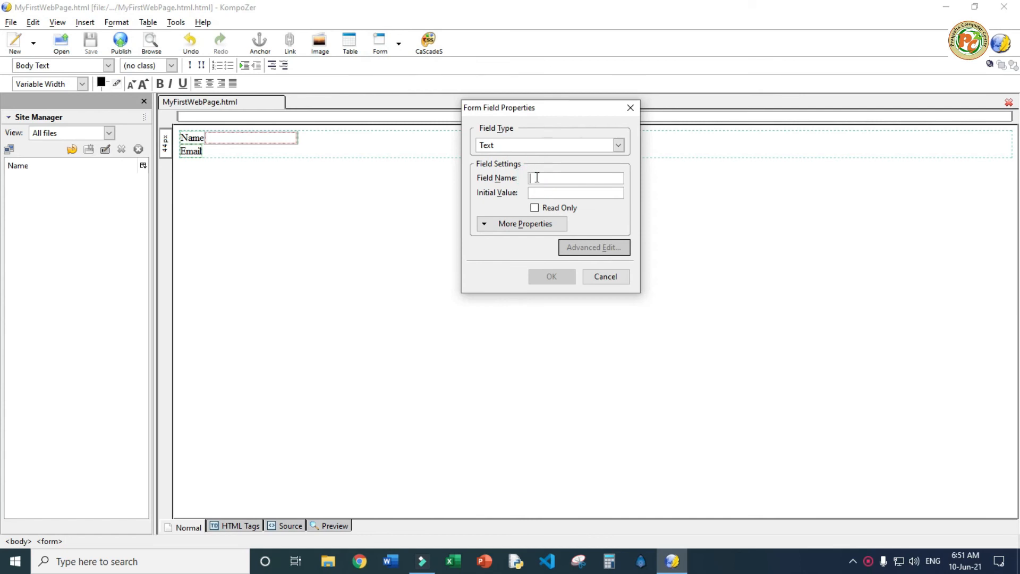
text(te)
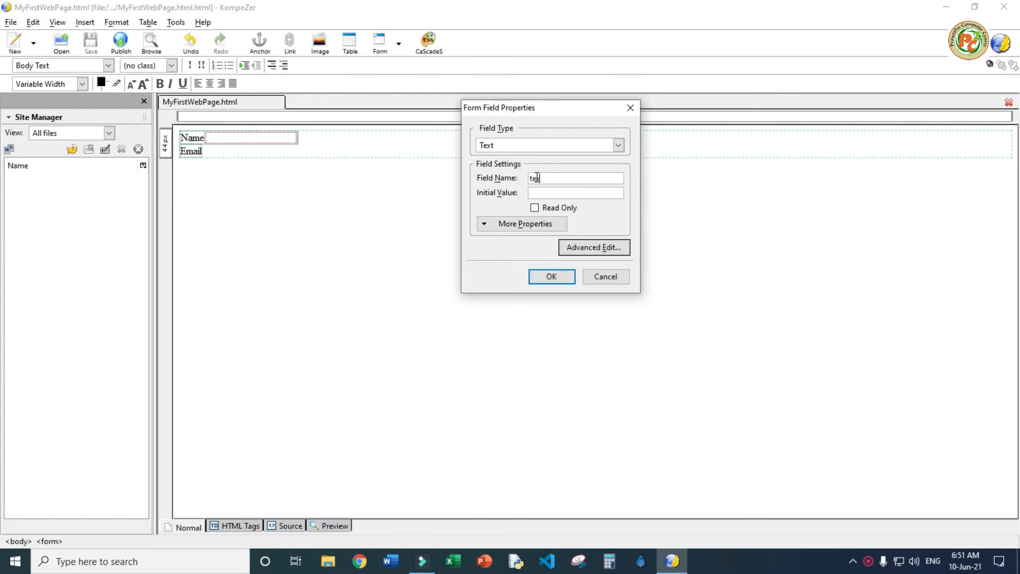
text(xt_email)
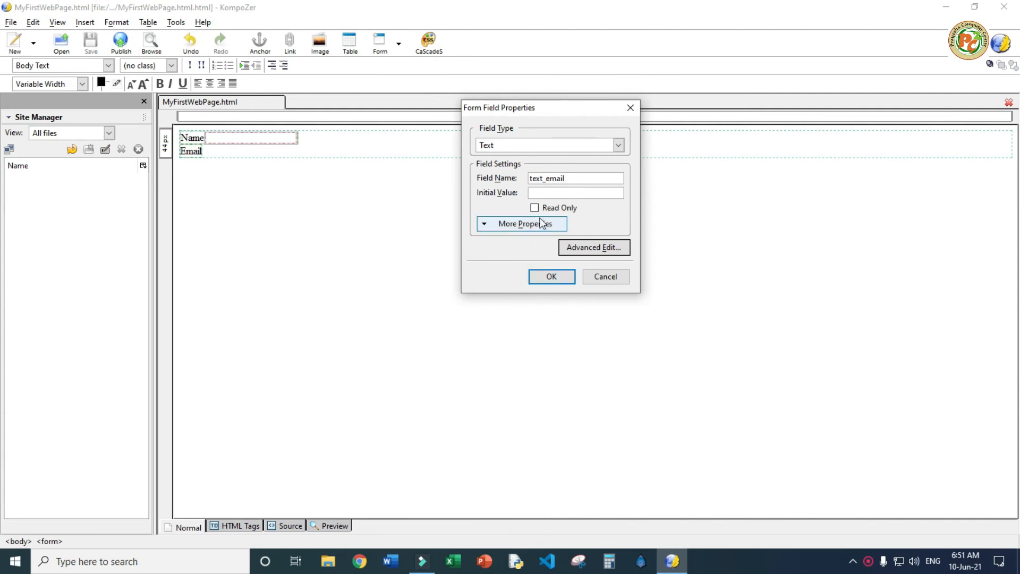
click(545, 193)
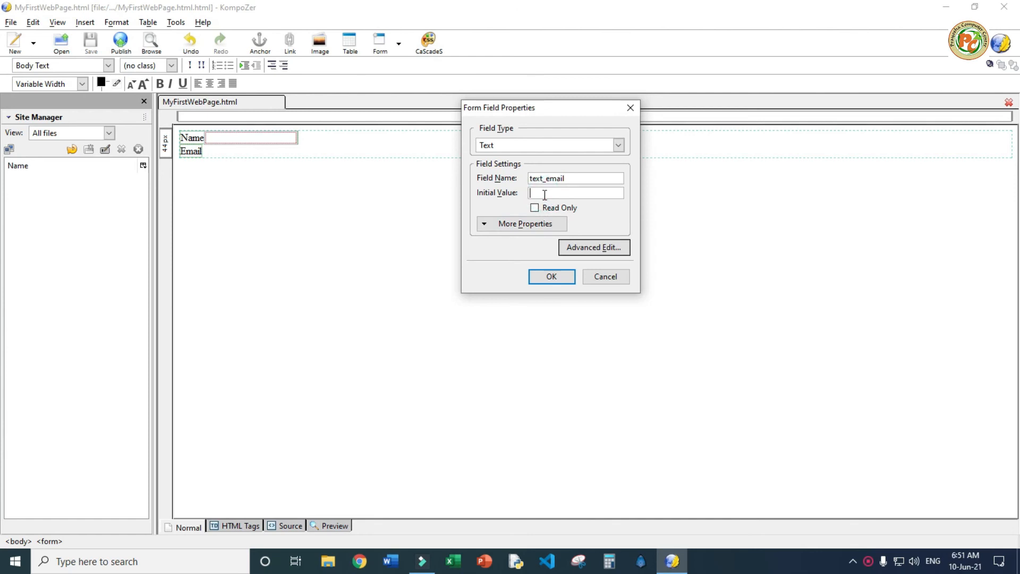
drag(577, 196, 542, 194)
click(531, 192)
click(551, 277)
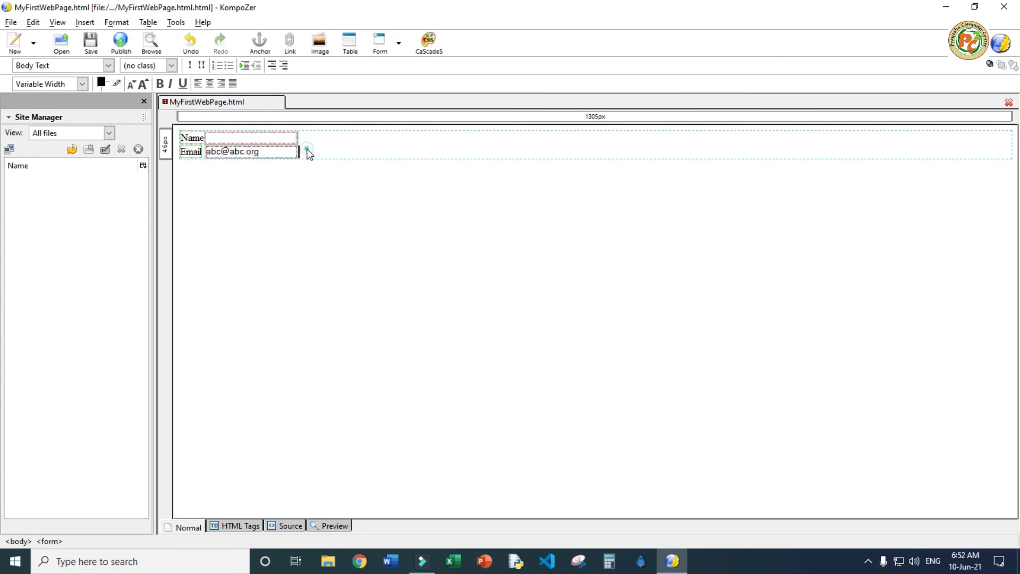
key(Return)
Insert a Submit-type button named Submit via Form > Define Button
click(399, 43)
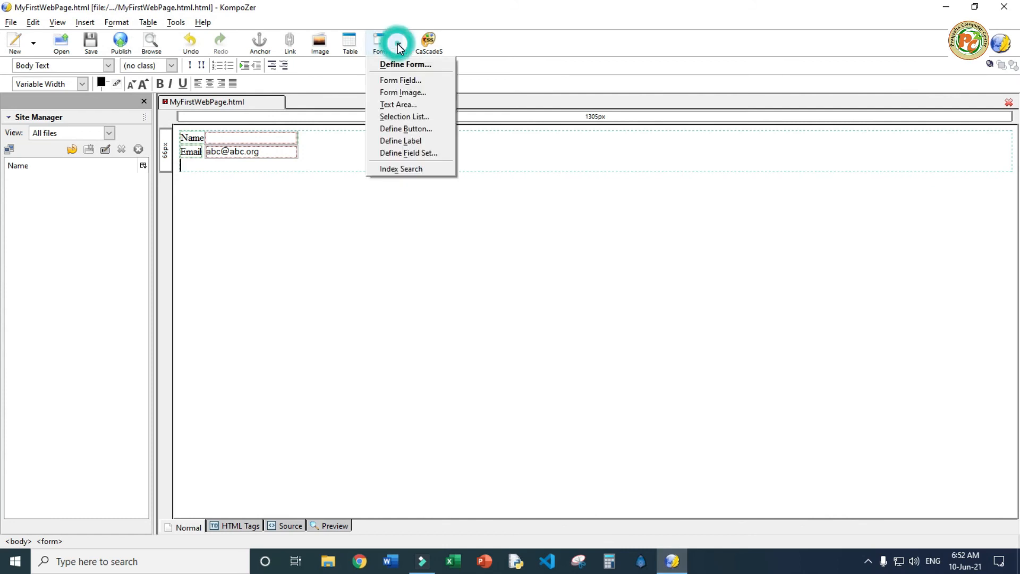
click(405, 129)
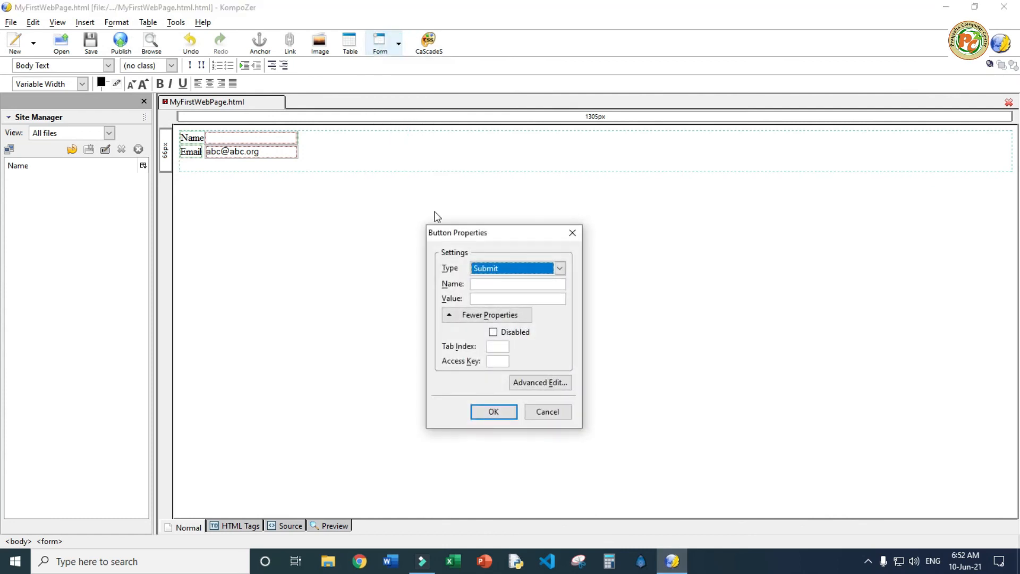
click(488, 284)
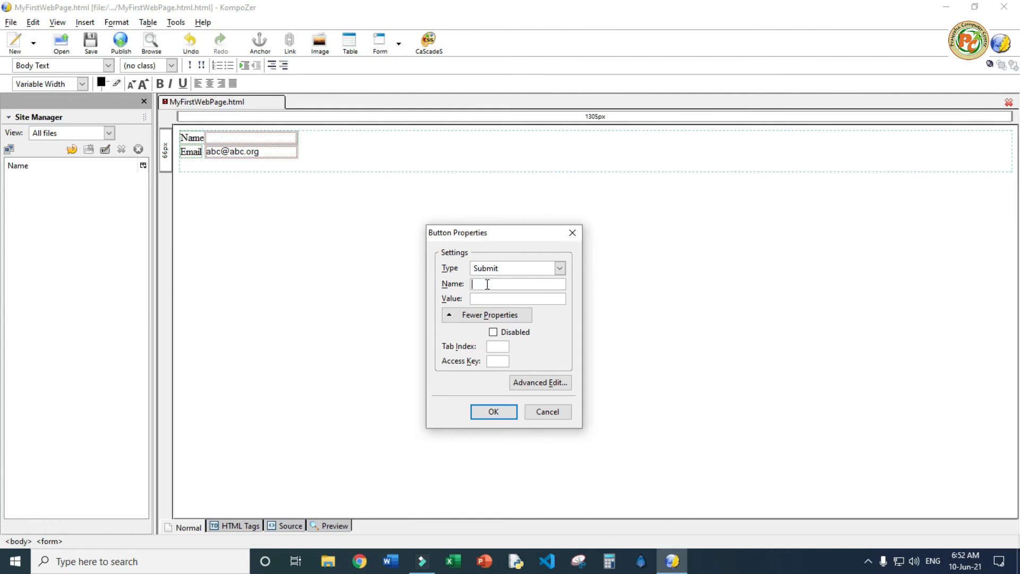
text(submi)
text(Submit)
click(474, 284)
text(S)
click(493, 412)
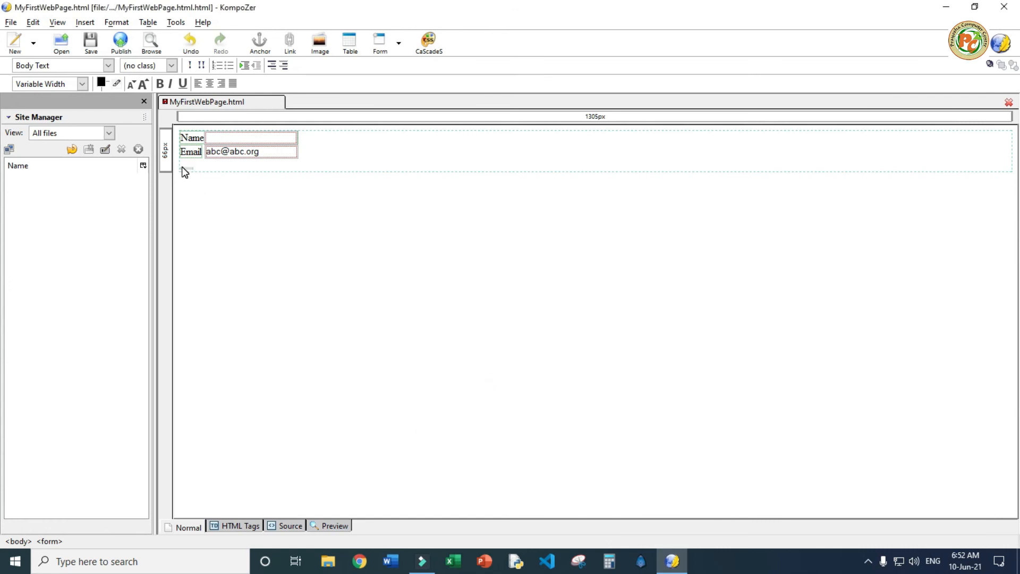
Type the caption Submit into the button's HTML source, then add a space after the button
click(298, 527)
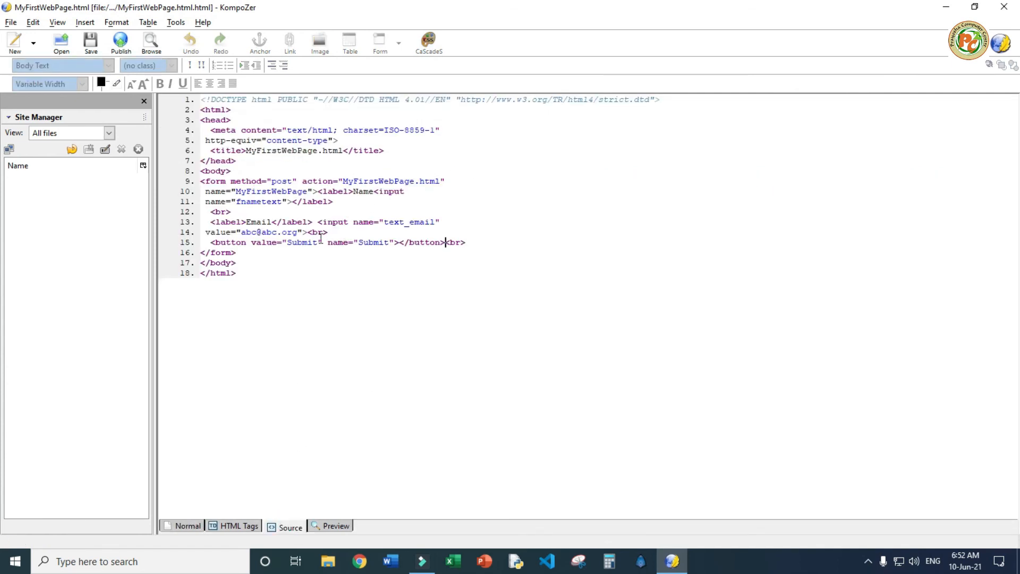
click(401, 242)
text(Submit)
key(ctrl+s)
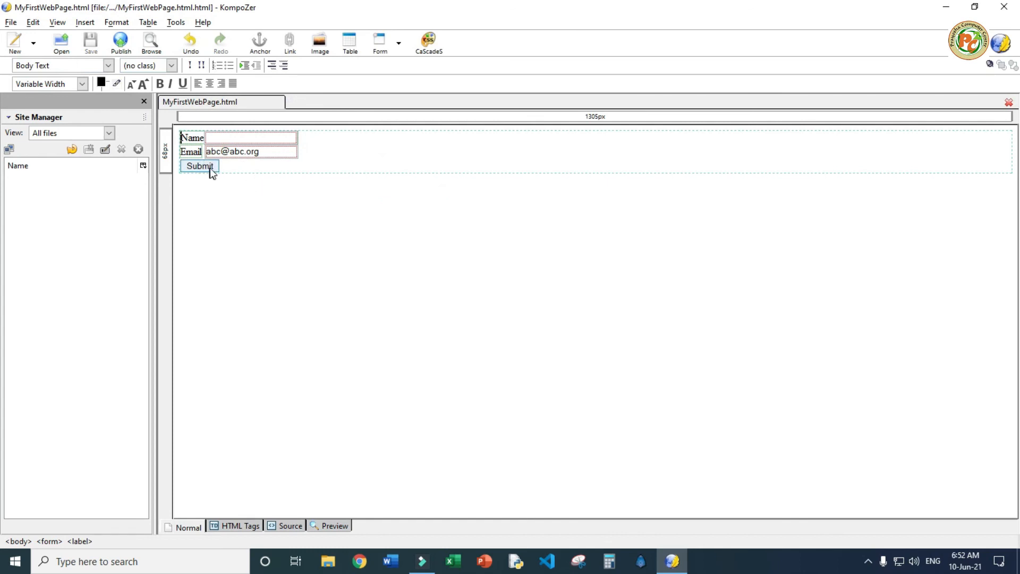
click(227, 163)
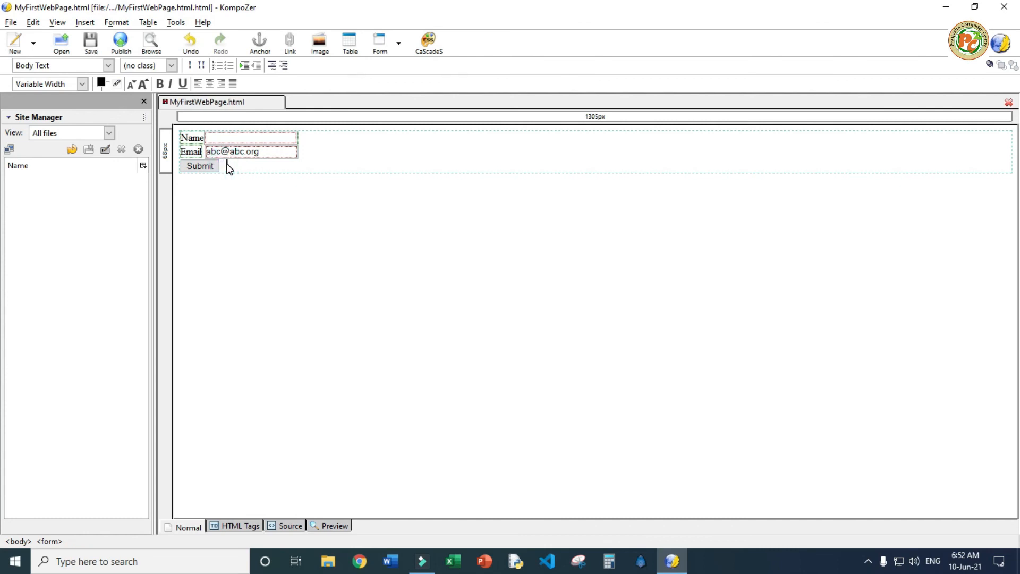
Insert a Reset-type form button named 'reset' next to the Submit button
click(399, 44)
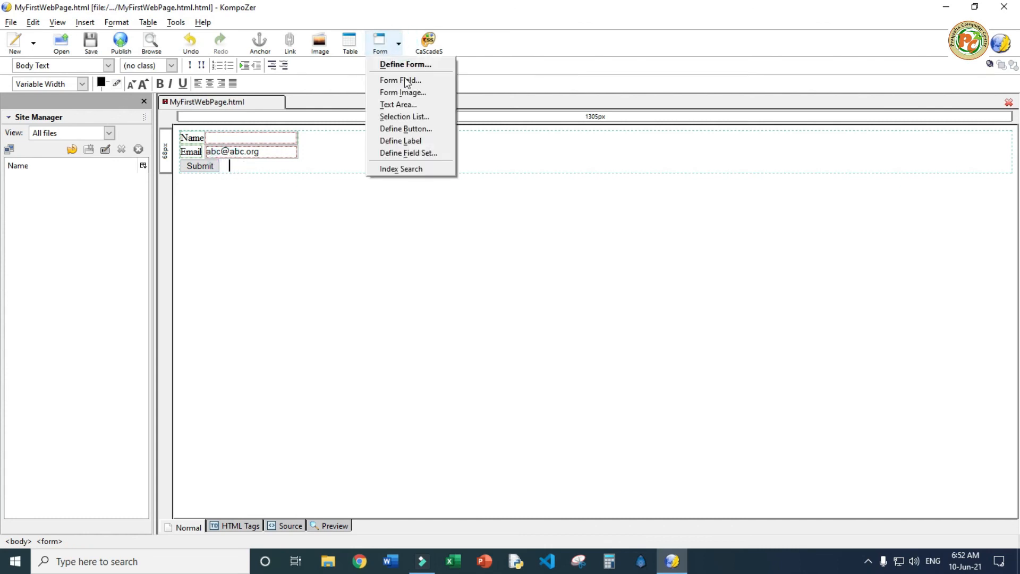
click(423, 131)
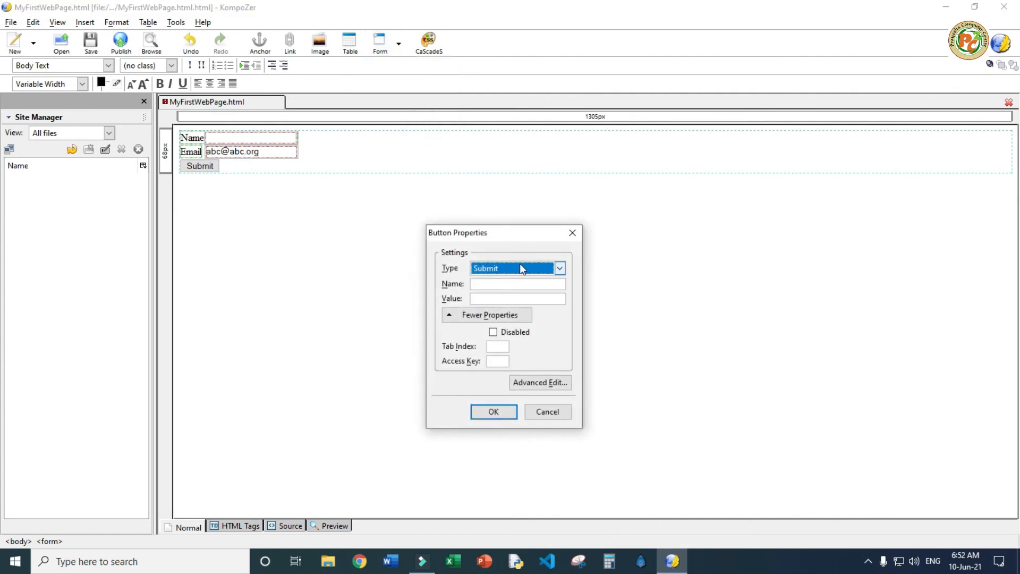
click(559, 270)
click(528, 292)
click(500, 284)
text(reset)
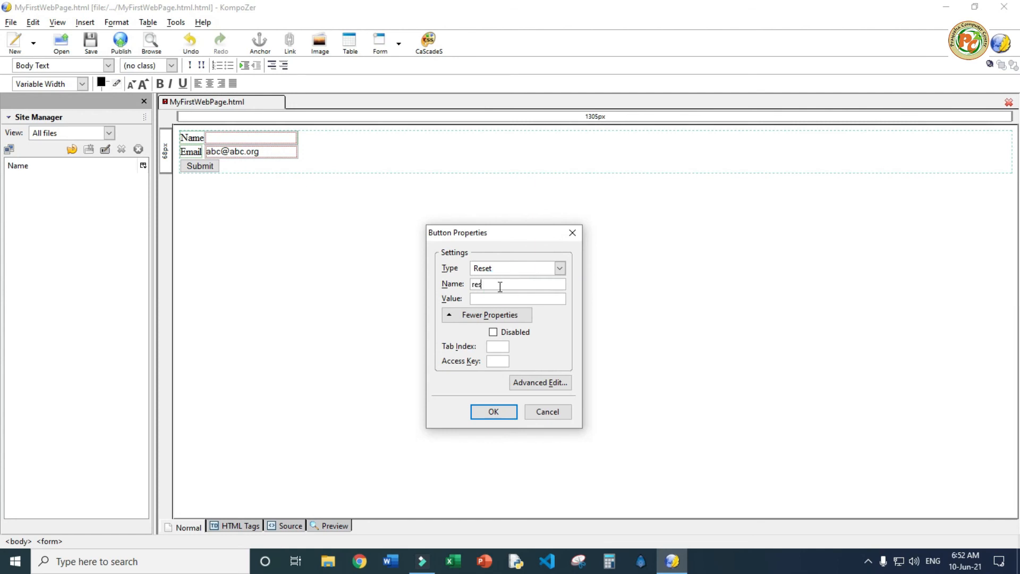
click(496, 302)
text(r)
key(BackSpace)
key(BackSpace)
click(487, 299)
click(493, 412)
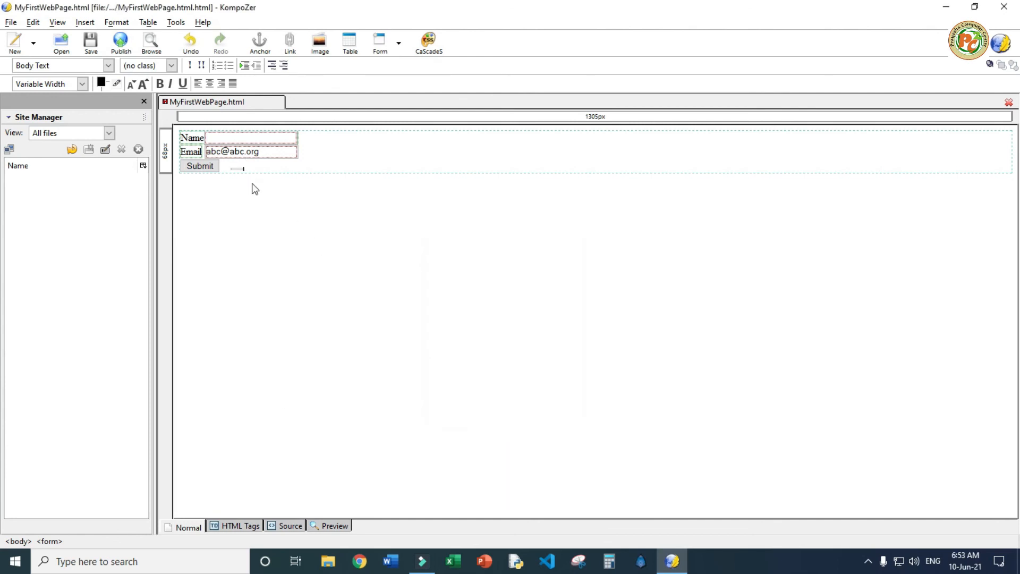
Add the caption 'Reset' to the button in the HTML source and save the page
click(290, 526)
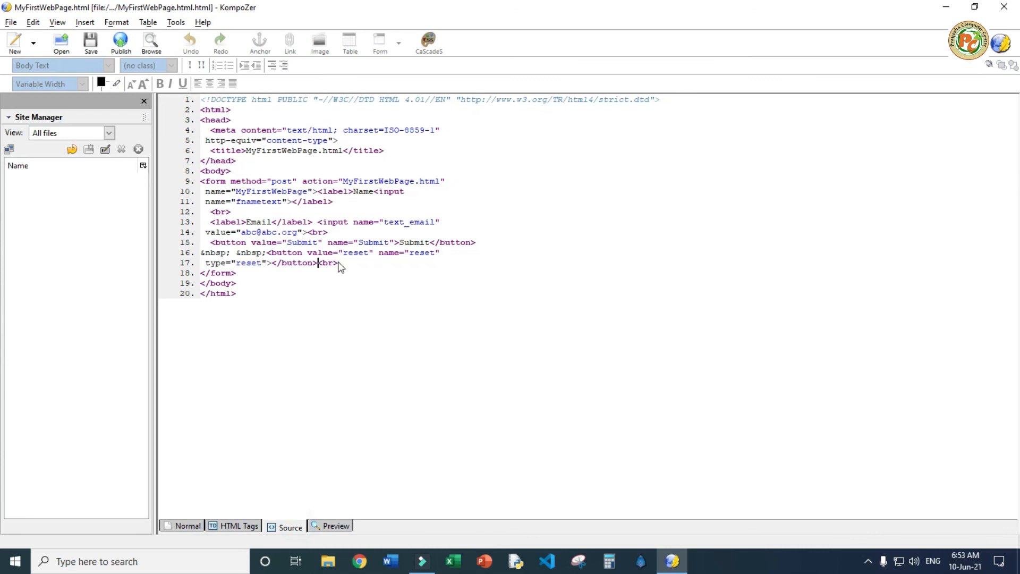
click(314, 263)
click(272, 263)
text(Reset)
click(188, 527)
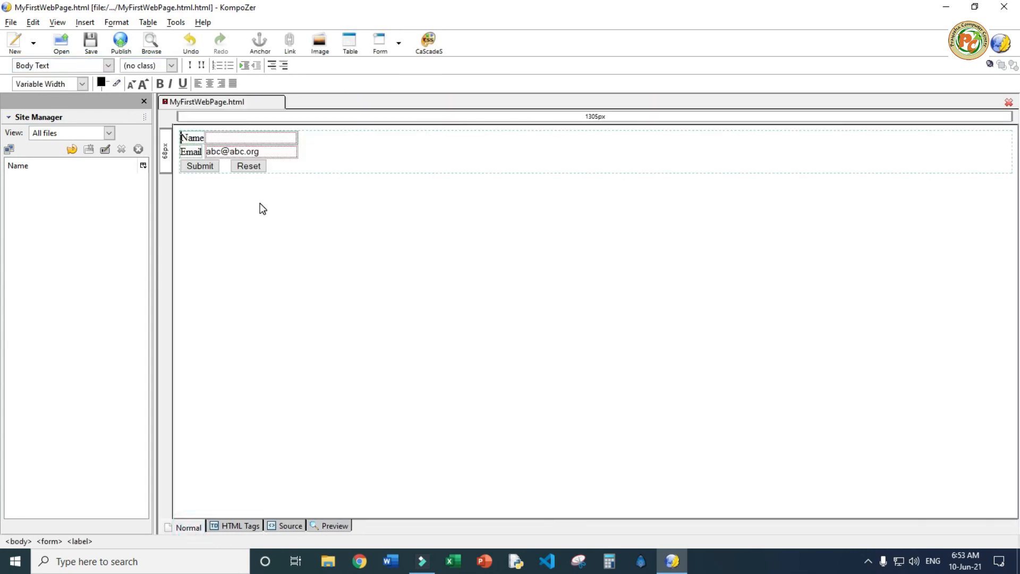
key(ctrl+s)
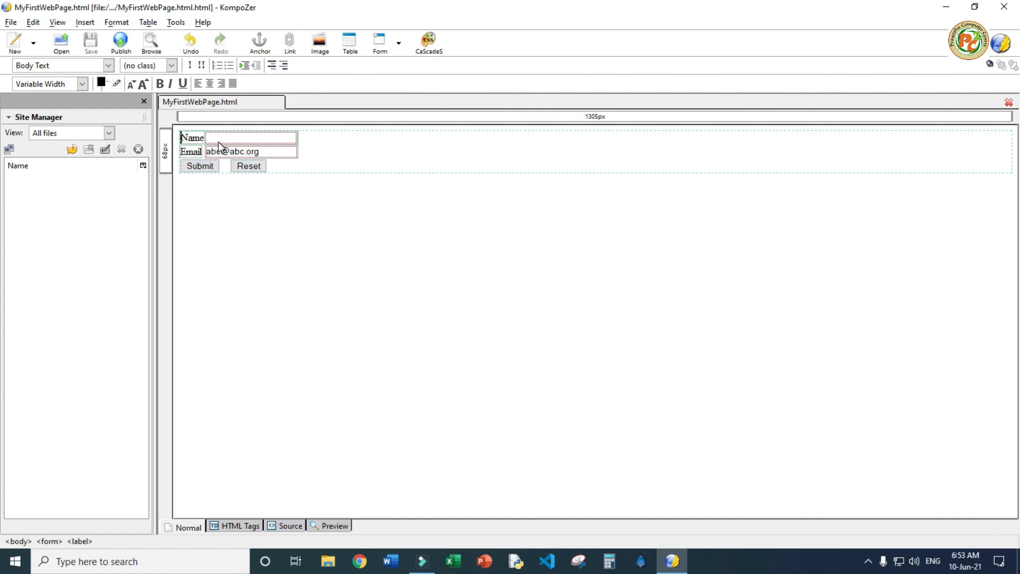
Review the form in the HTML Tags and Source views, then preview MyFirstWebPage in Chrome
click(235, 524)
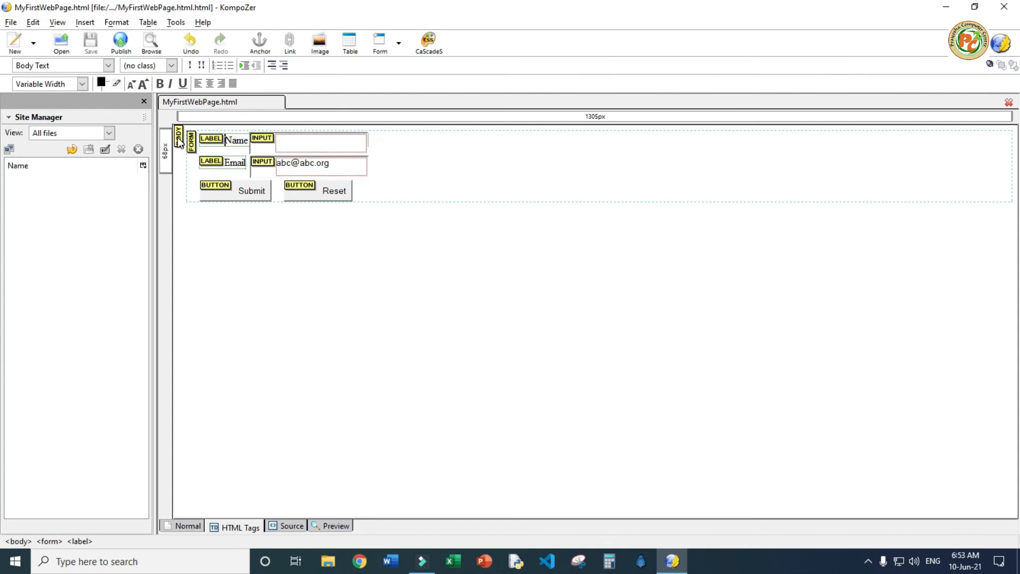
click(291, 527)
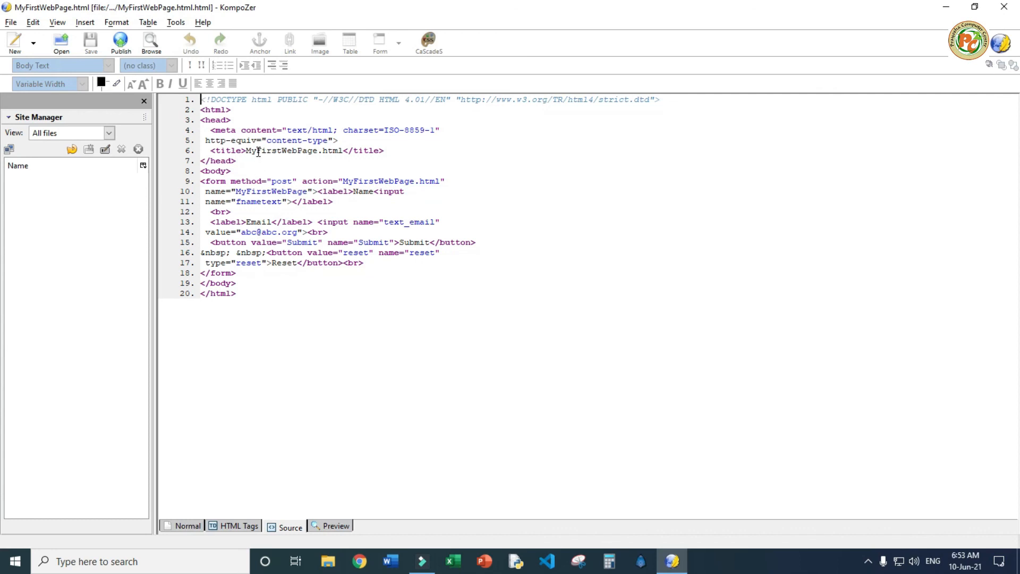
click(331, 527)
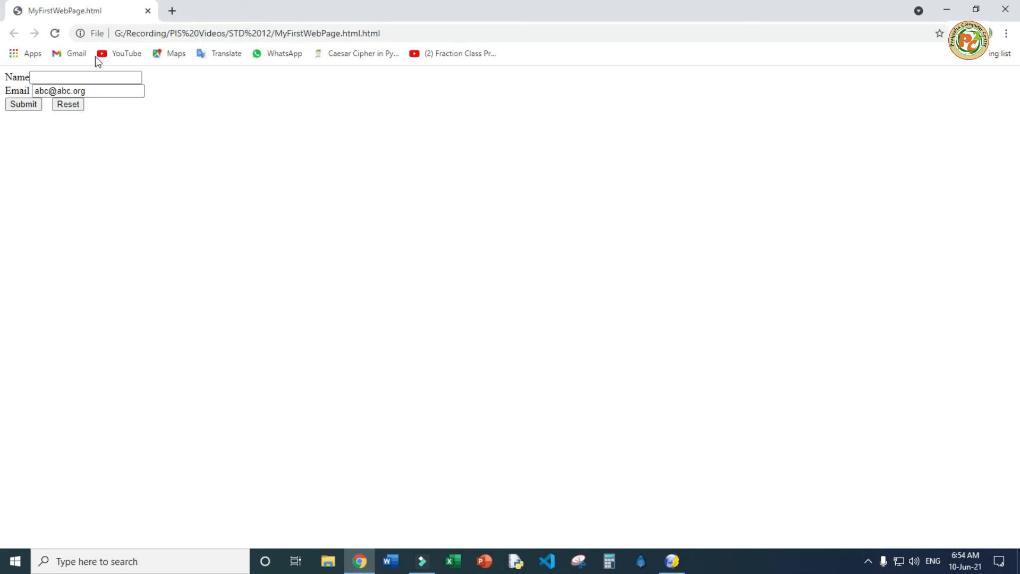
Enter a sample name and e-mail address in the form and submit it
click(85, 80)
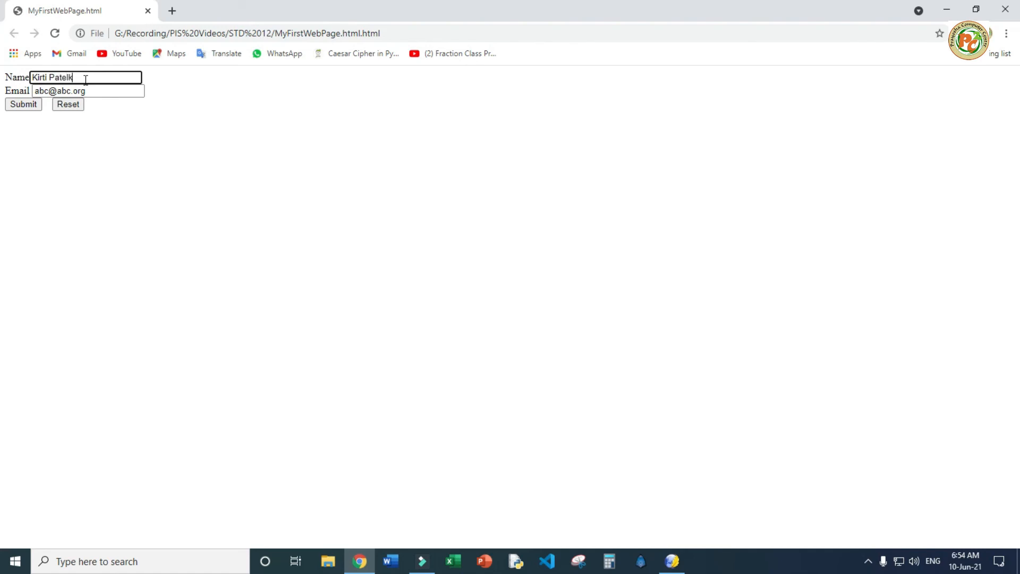
key(Tab)
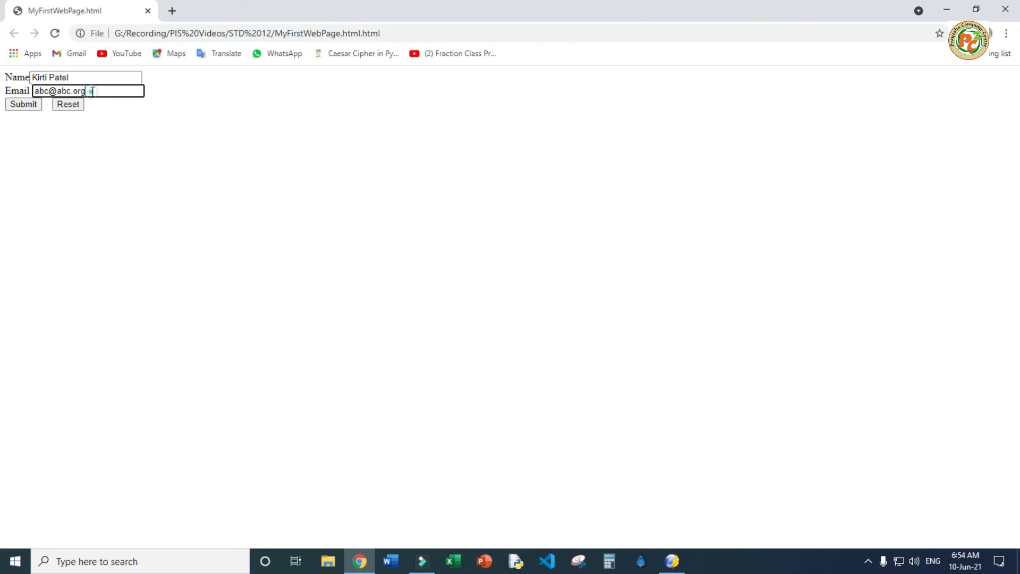
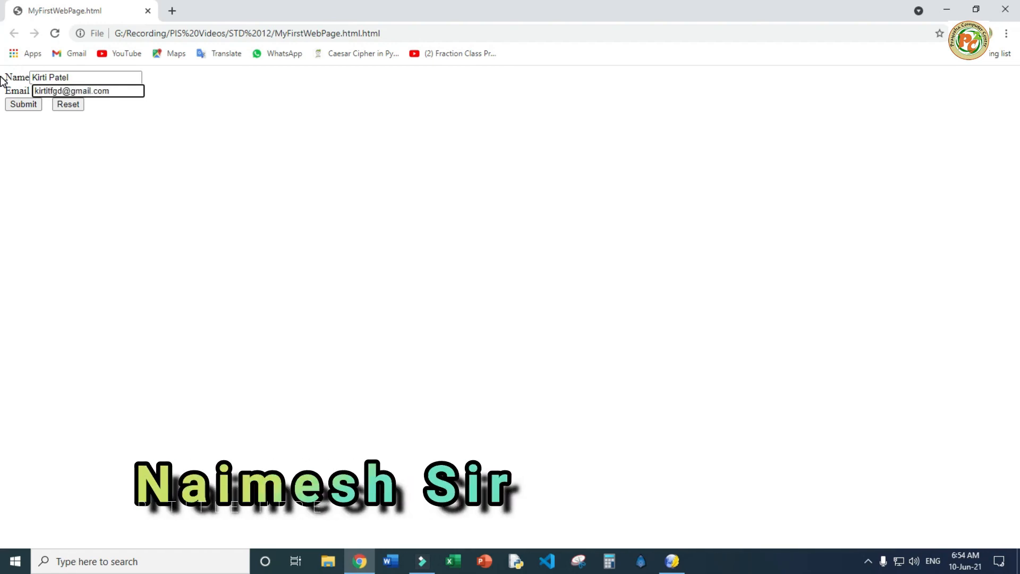
click(24, 104)
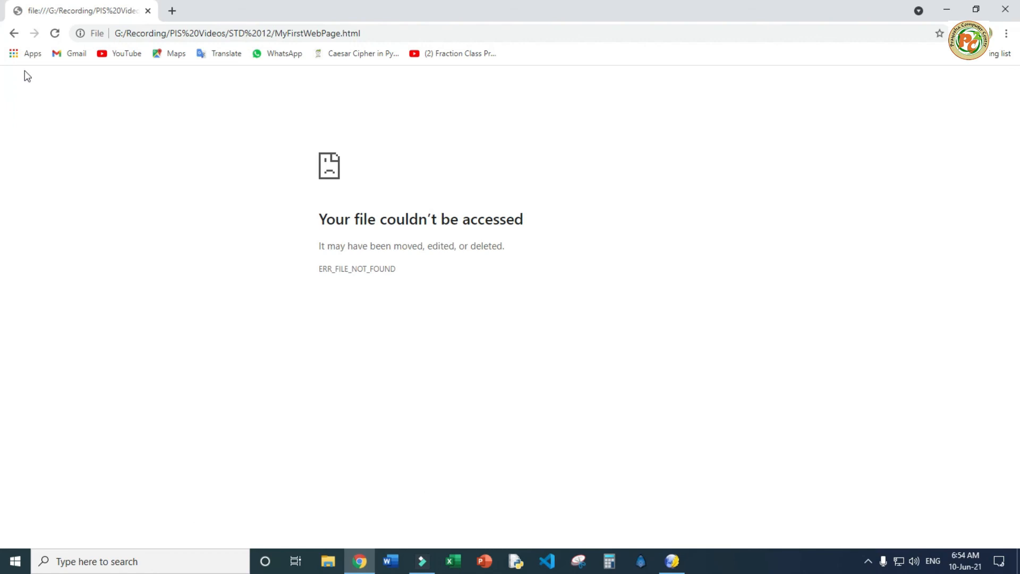
Go back to the form, reset it to its defaults, and return to KompoZer
click(14, 33)
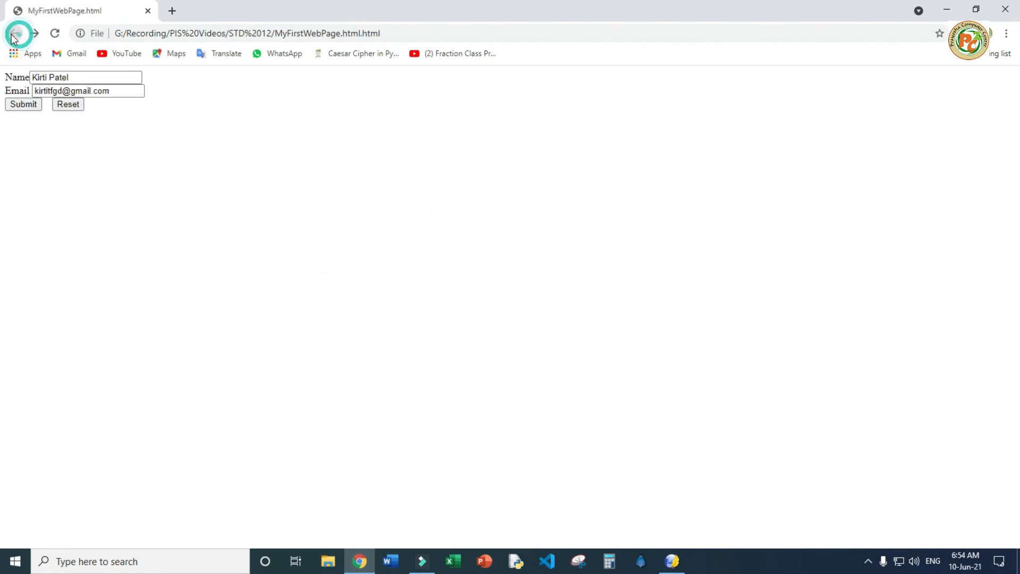
click(67, 109)
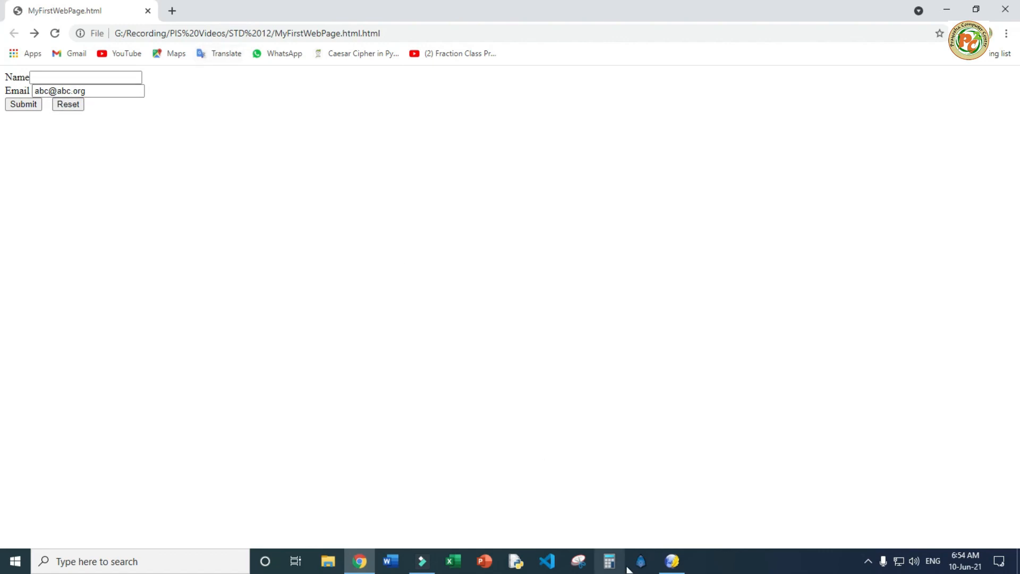
click(673, 561)
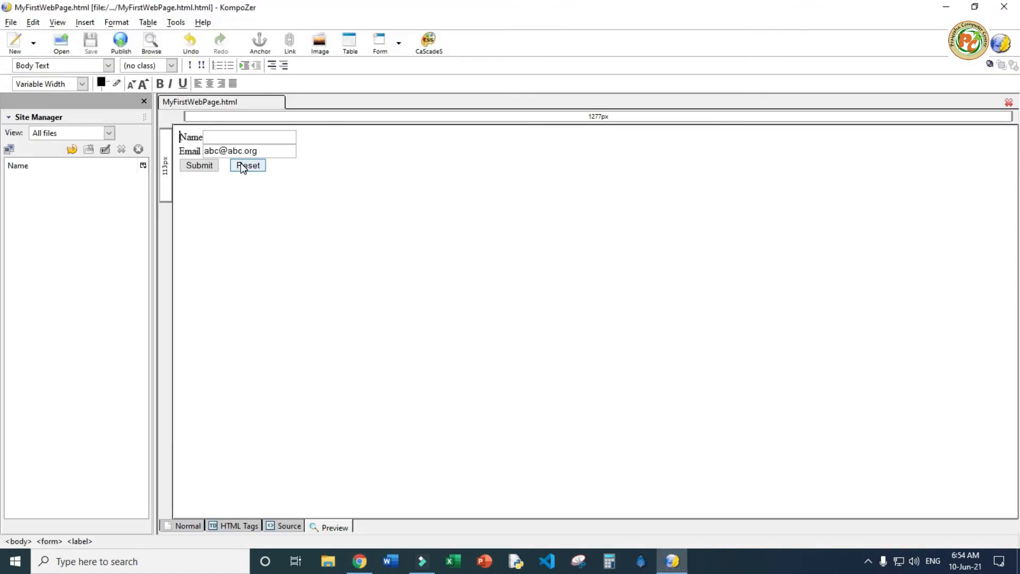